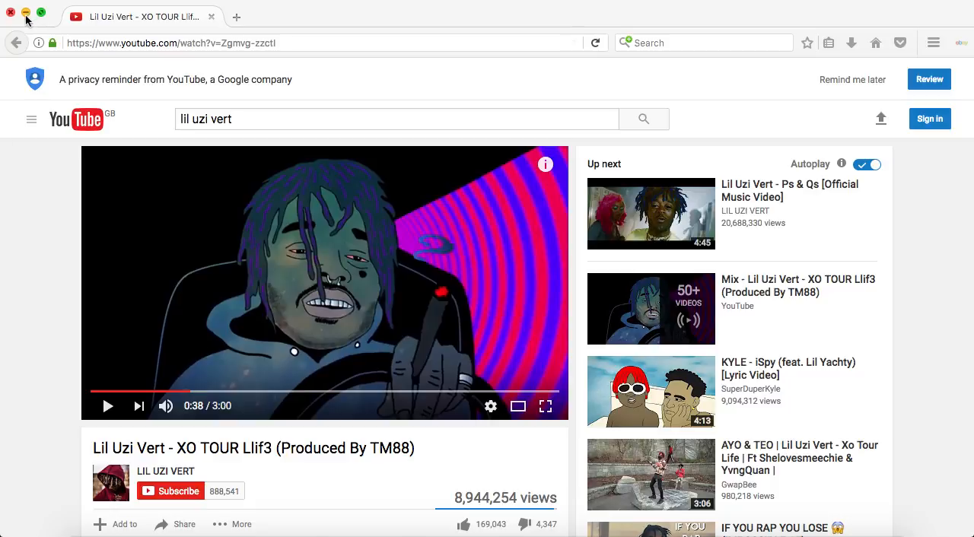
Minimize the browser, play the Drive On (lil uzi type) song in Reason, and stop it back at the start
{"action": "left_click", "coordinate": [26, 15]}
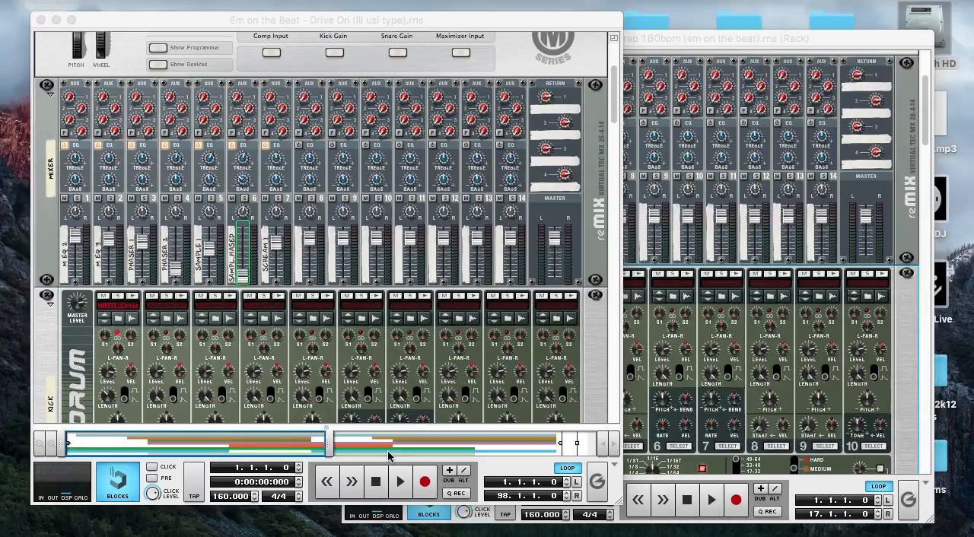
{"action": "left_click", "coordinate": [375, 485]}
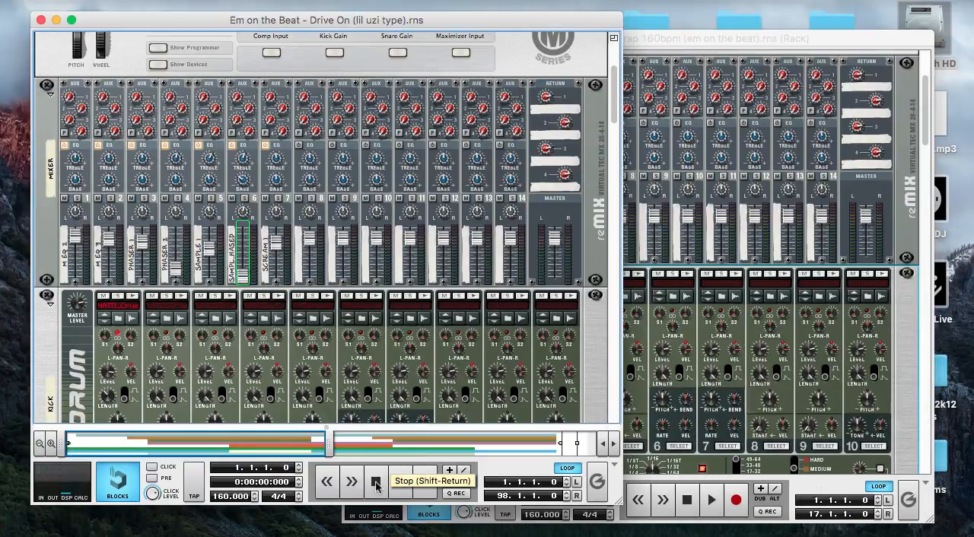
{"action": "left_click", "coordinate": [407, 489]}
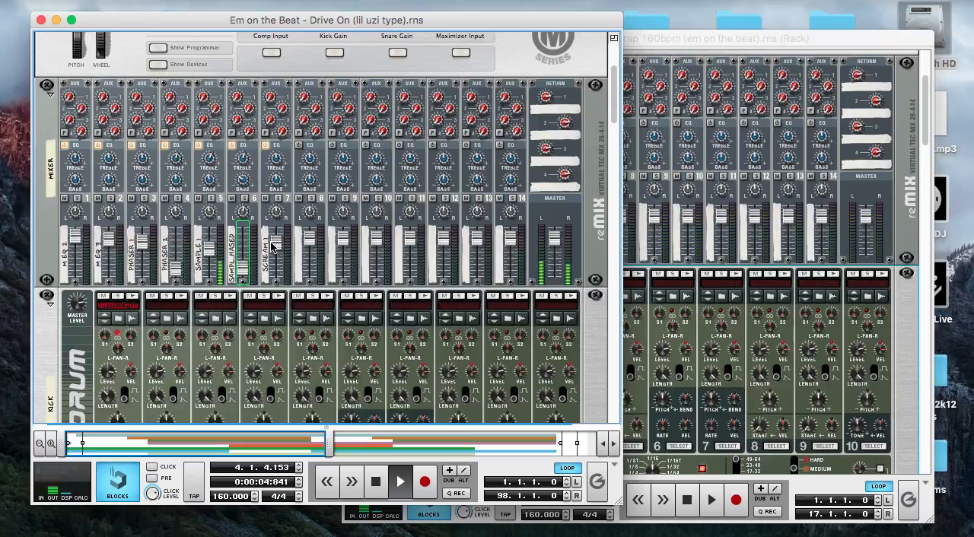
{"action": "mouse_move", "coordinate": [272, 245]}
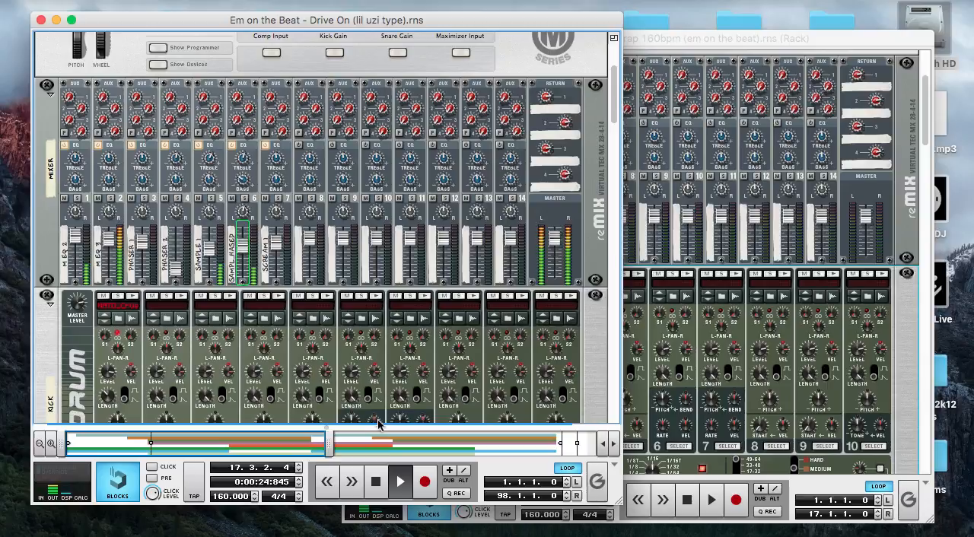
{"action": "left_click", "coordinate": [375, 481]}
{"action": "left_click", "coordinate": [375, 481]}
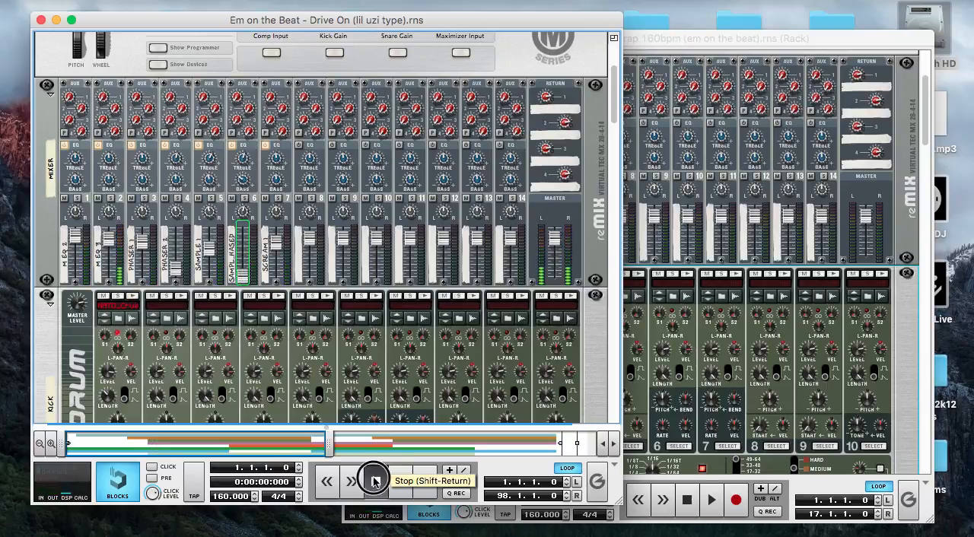
Bring the Essential Trap 160bpm rack to the front and audition drum 1 of Redrum 1
{"action": "left_click", "coordinate": [723, 42]}
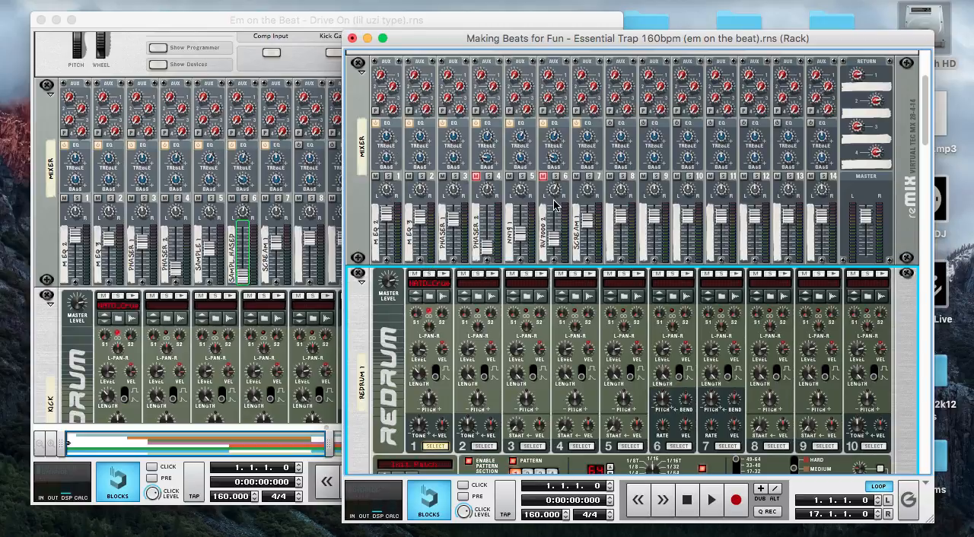
{"action": "scroll", "coordinate": [555, 204], "scroll_direction": "down", "scroll_amount": 5}
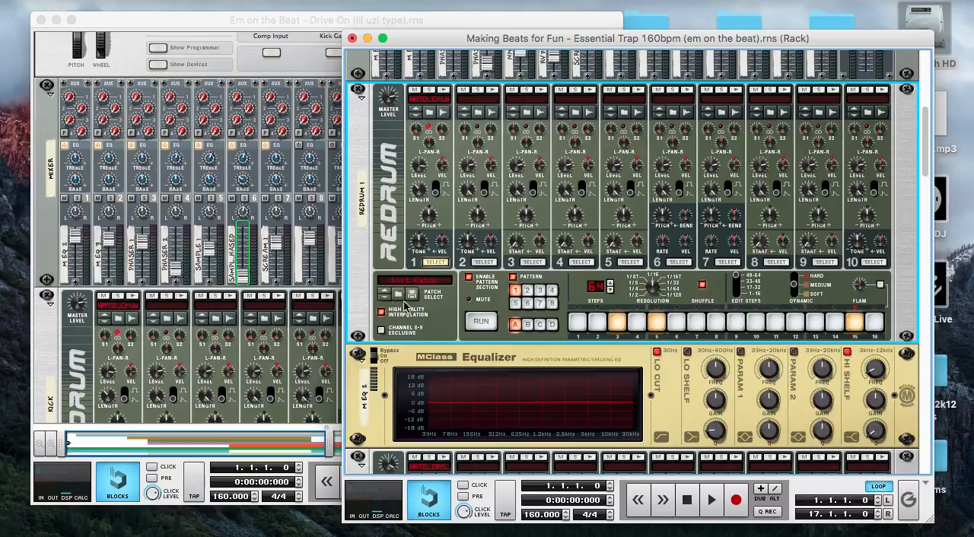
{"action": "left_click", "coordinate": [445, 91]}
{"action": "left_click", "coordinate": [445, 91]}
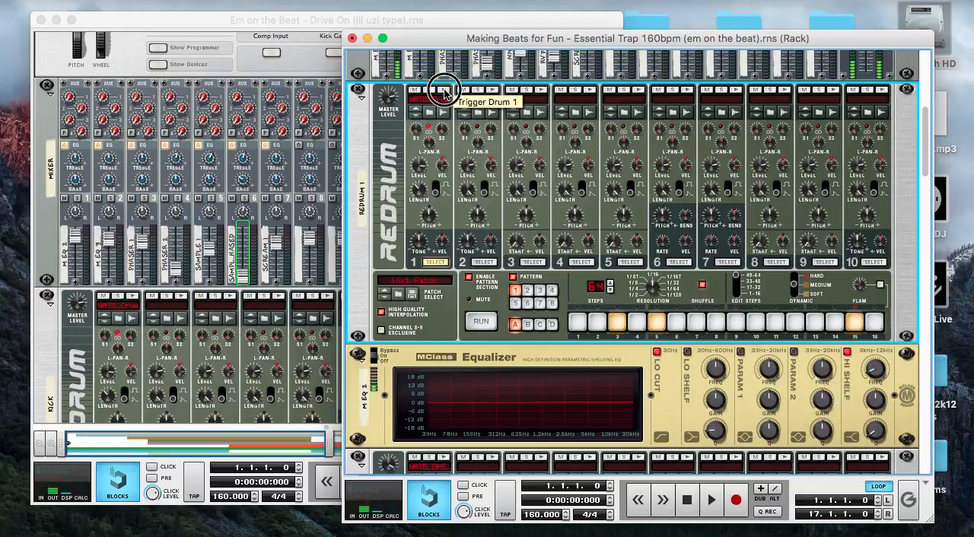
{"action": "left_click", "coordinate": [445, 91]}
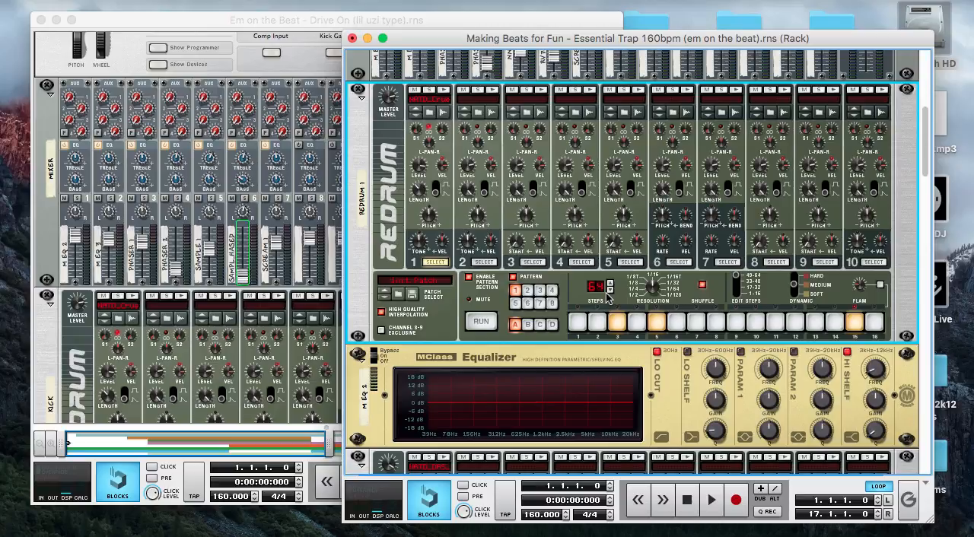
Run the Redrum 1 pattern and review the drum 1 hits, beginning with edit steps 1-16
{"action": "left_click", "coordinate": [479, 322]}
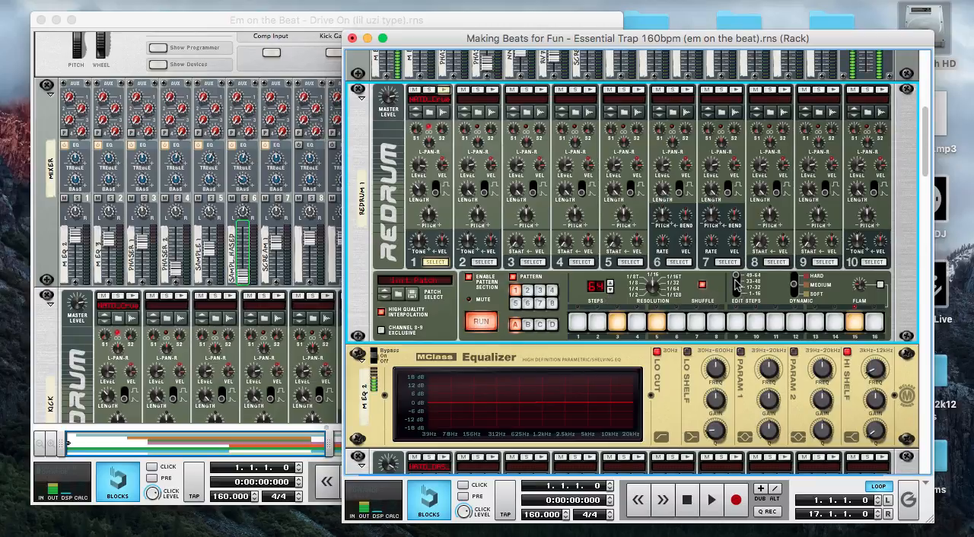
{"action": "left_click", "coordinate": [736, 284]}
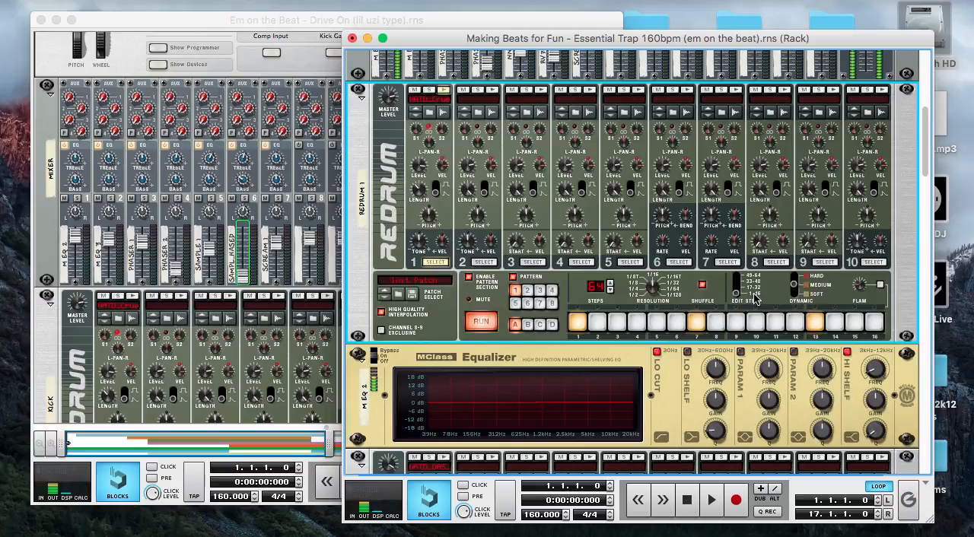
{"action": "left_click_drag", "start_coordinate": [736, 294], "coordinate": [736, 290]}
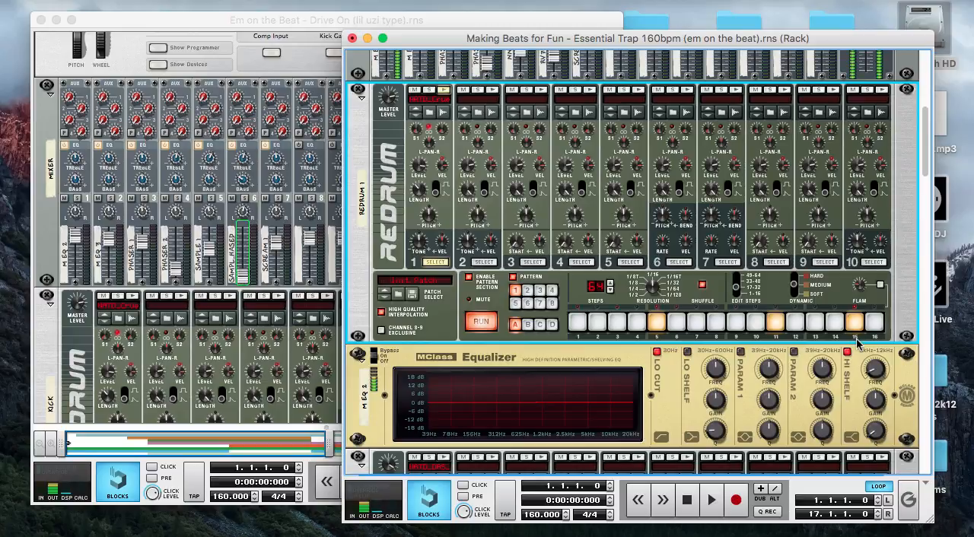
Toggle flam on and off for Redrum 1 and review the remaining edit steps up to 49-64
{"action": "left_click", "coordinate": [881, 286]}
{"action": "left_click", "coordinate": [881, 287]}
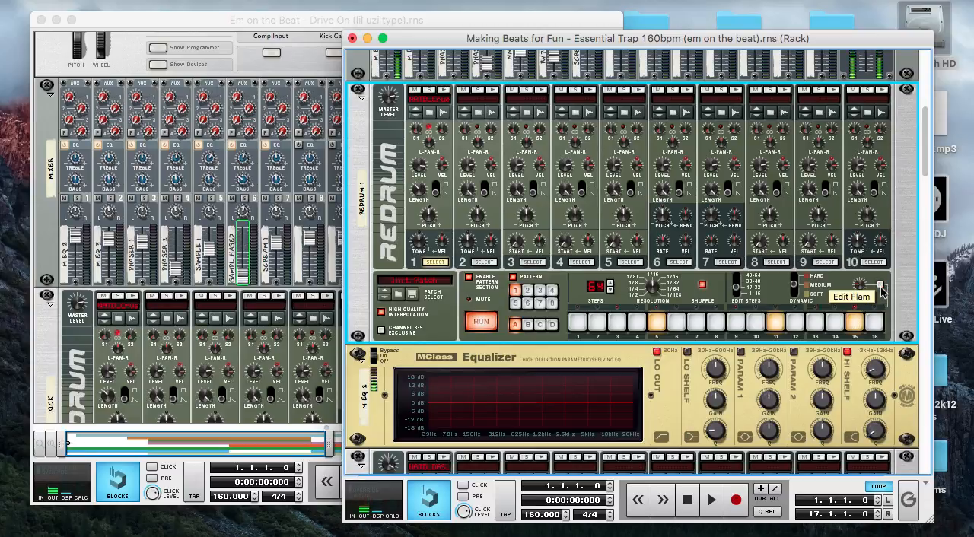
{"action": "left_click", "coordinate": [736, 290]}
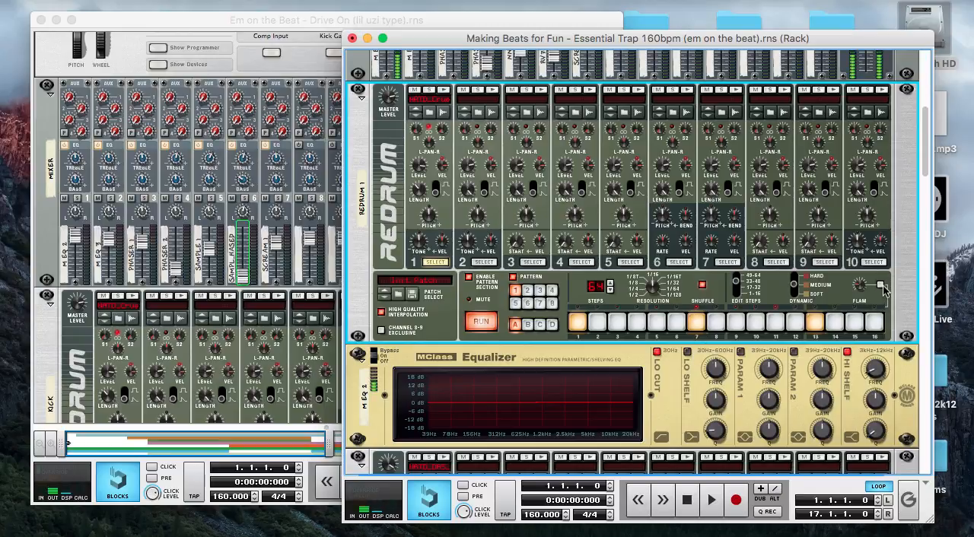
{"action": "left_click", "coordinate": [738, 283]}
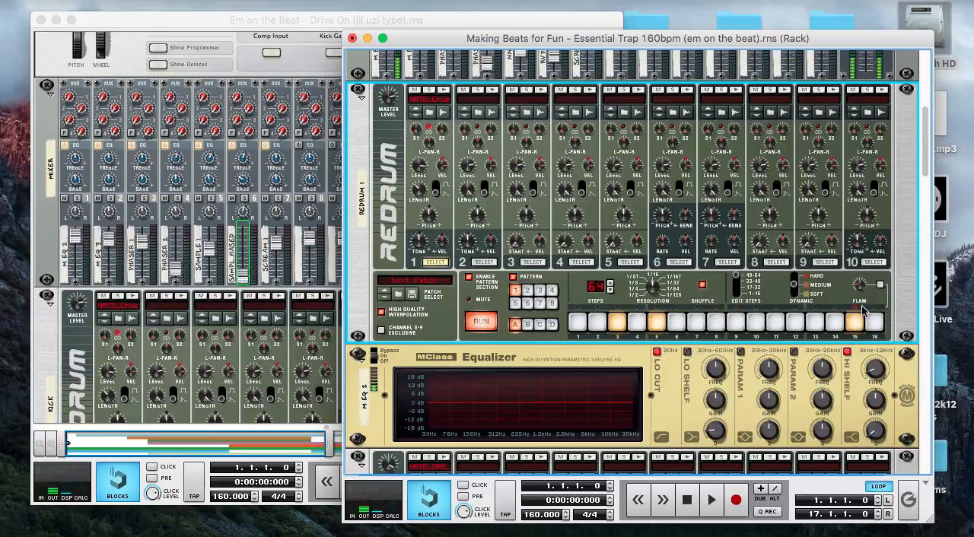
Audition drum 1 of Redrum 2 and run that device's pattern
{"action": "scroll", "coordinate": [733, 357], "scroll_direction": "down", "scroll_amount": 2}
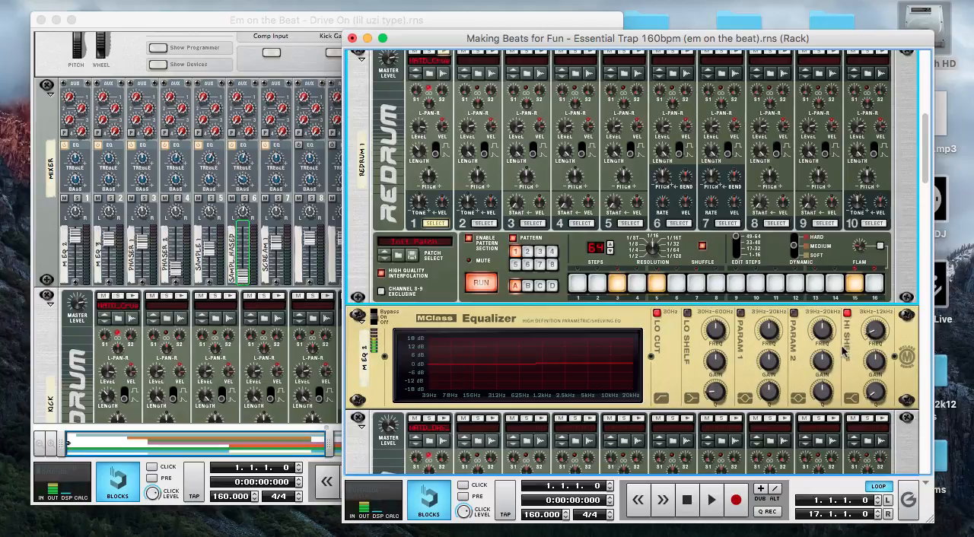
{"action": "scroll", "coordinate": [548, 323], "scroll_direction": "down", "scroll_amount": 6}
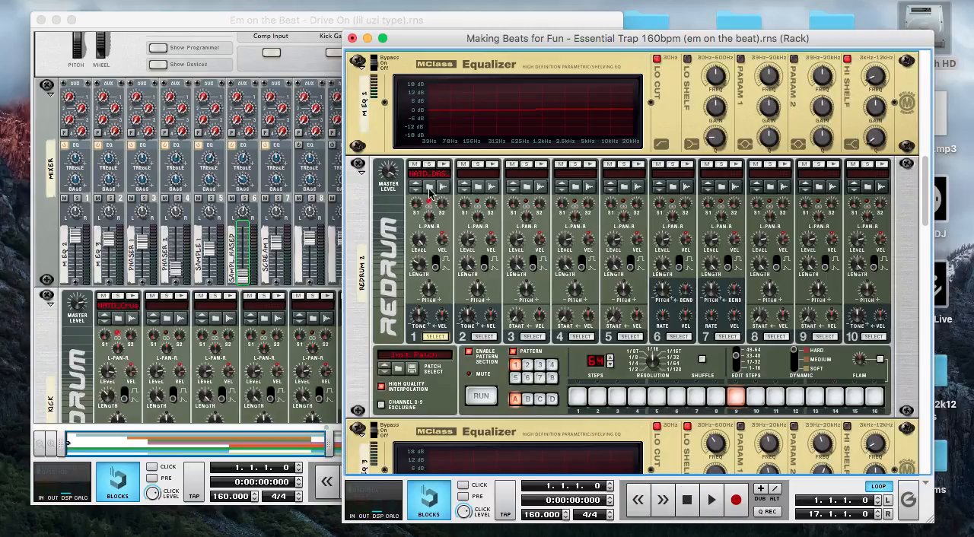
{"action": "left_click", "coordinate": [439, 166]}
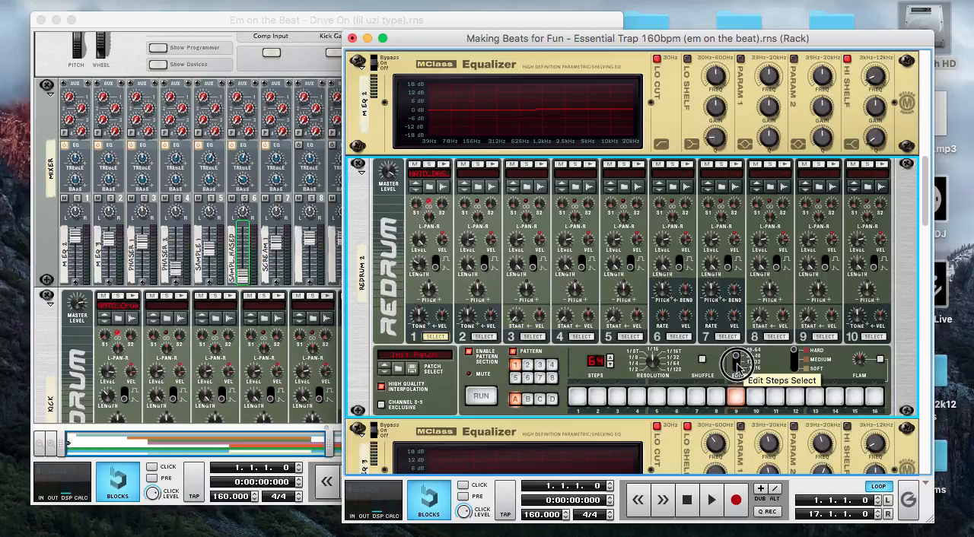
{"action": "left_click", "coordinate": [481, 397]}
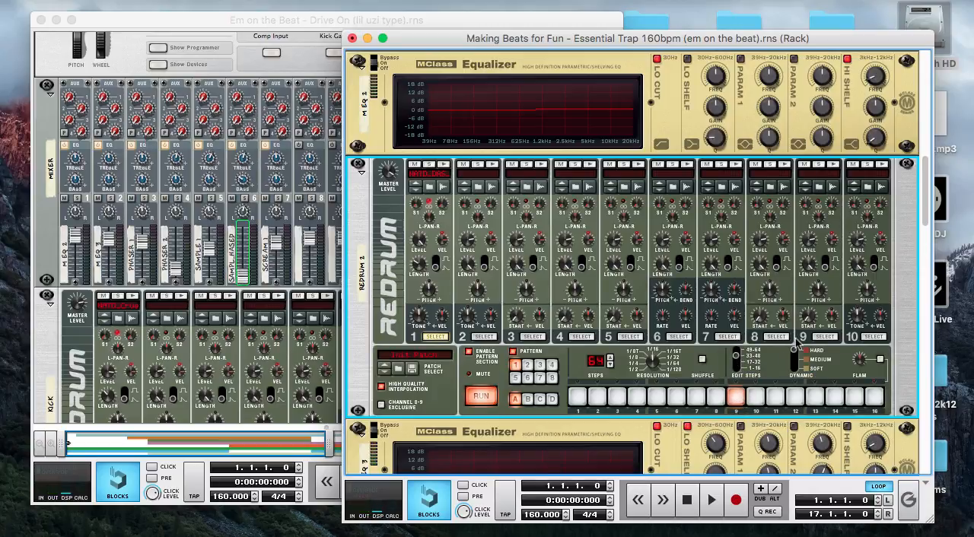
Show edit steps 49-64 of Redrum 2 and set its dynamic to Medium
{"action": "left_click", "coordinate": [737, 357]}
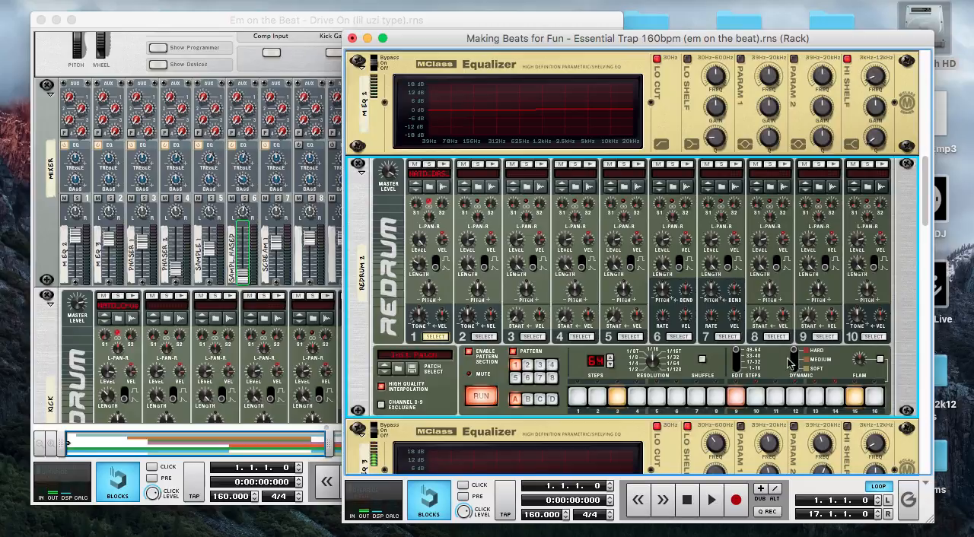
{"action": "left_click", "coordinate": [794, 354]}
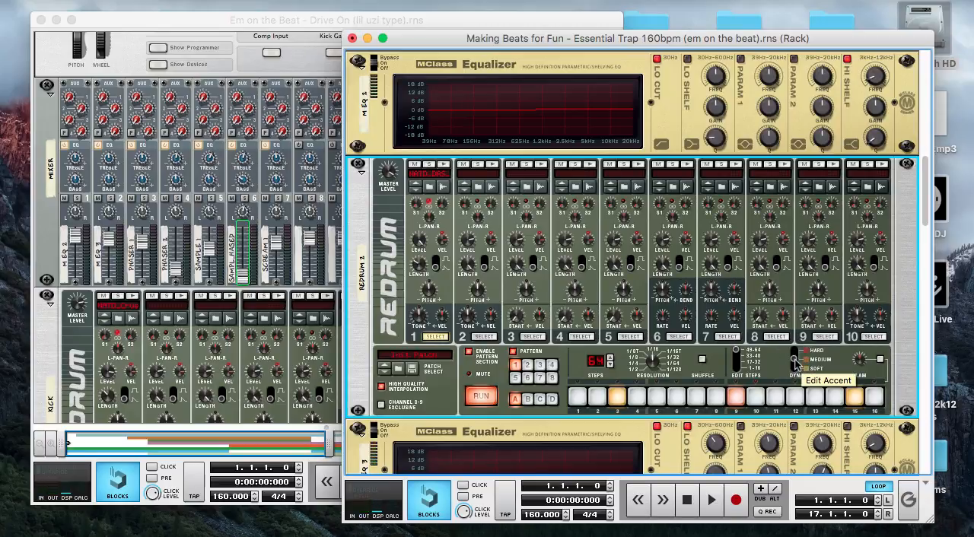
{"action": "scroll", "coordinate": [646, 324], "scroll_direction": "down", "scroll_amount": 1}
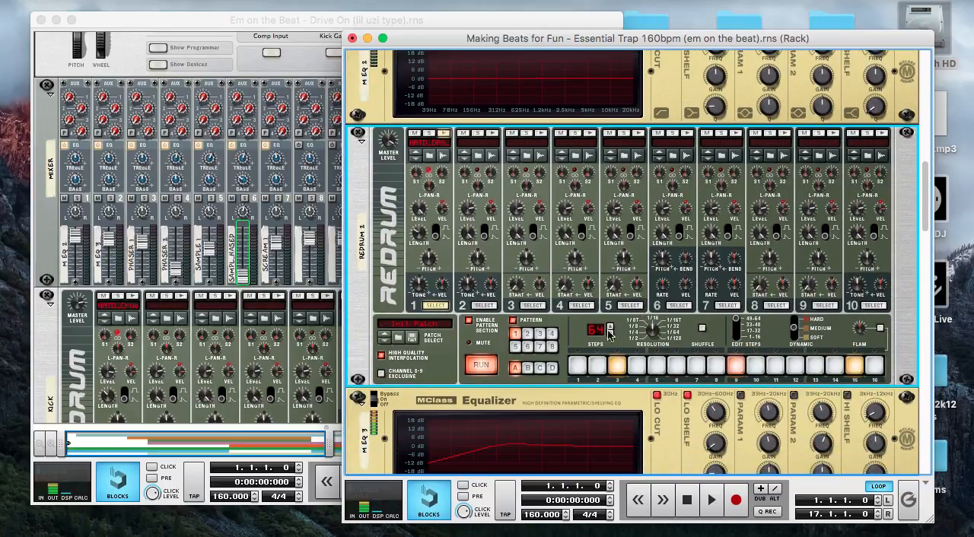
Run the Redrum 1 pattern together with Redrum 2 to hear both drum parts combined
{"action": "scroll", "coordinate": [487, 324], "scroll_direction": "down", "scroll_amount": 3}
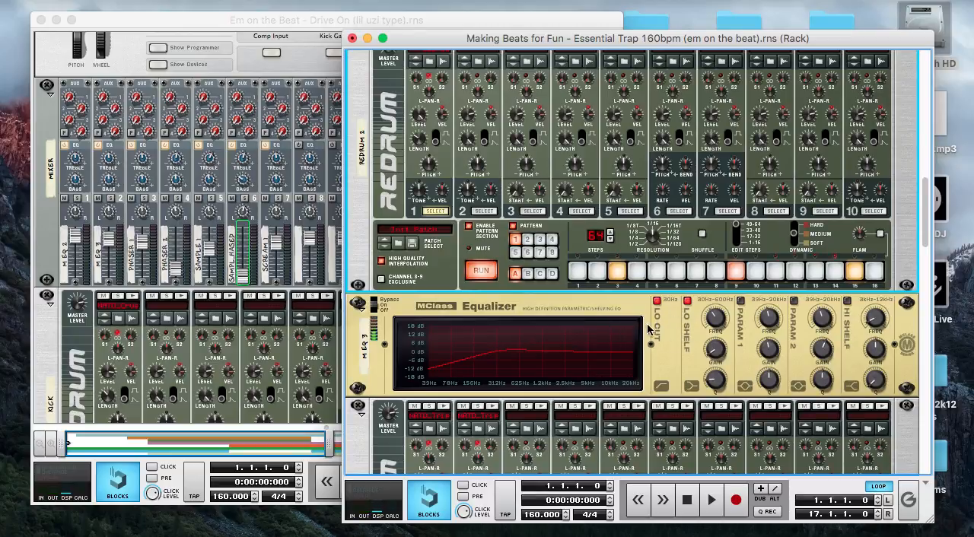
{"action": "scroll", "coordinate": [533, 289], "scroll_direction": "down", "scroll_amount": 4}
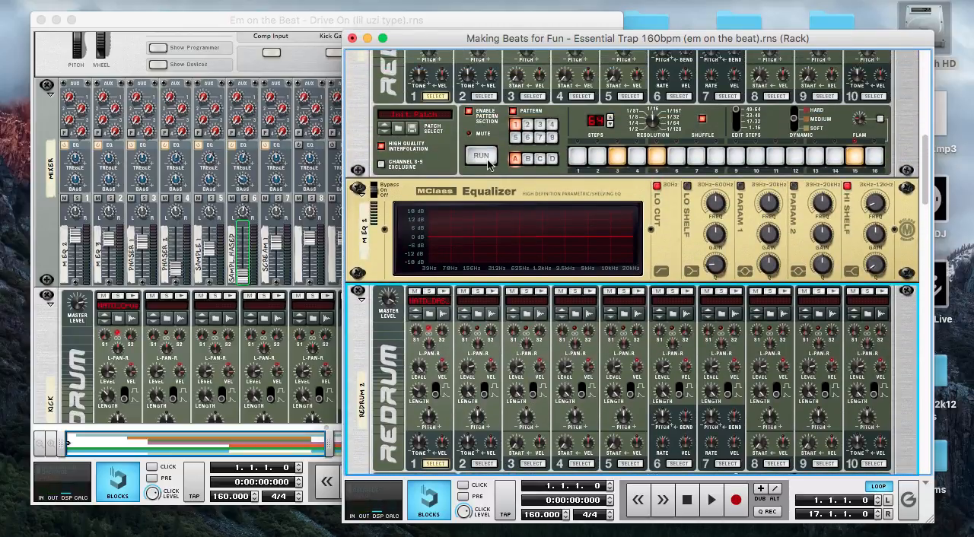
{"action": "left_click", "coordinate": [488, 162]}
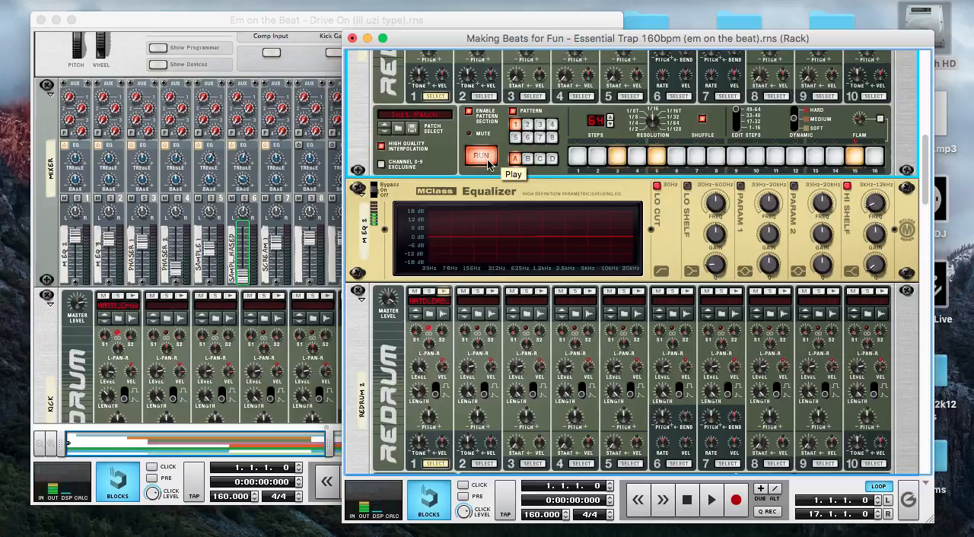
{"action": "scroll", "coordinate": [540, 324], "scroll_direction": "up", "scroll_amount": 6}
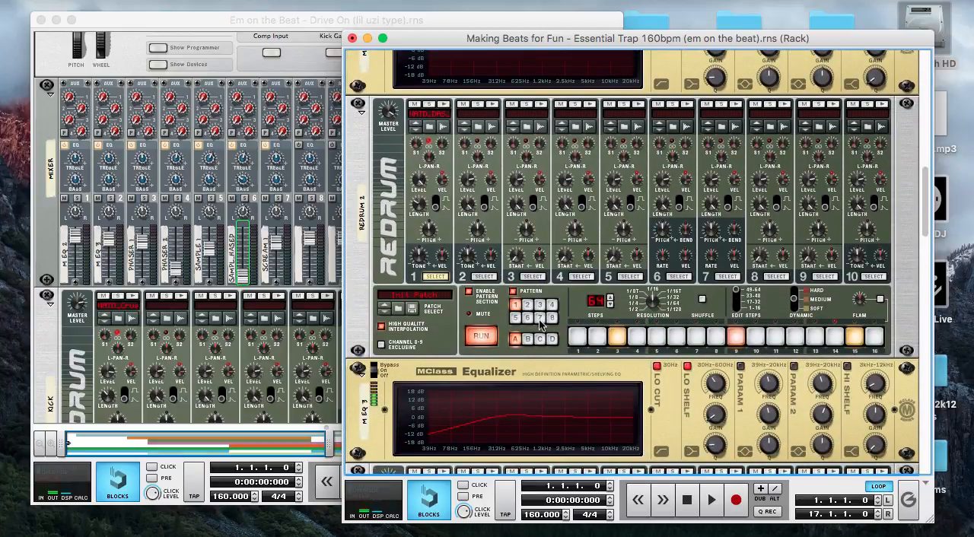
Audition drum 1 of Redrum 3
{"action": "scroll", "coordinate": [541, 323], "scroll_direction": "down", "scroll_amount": 6}
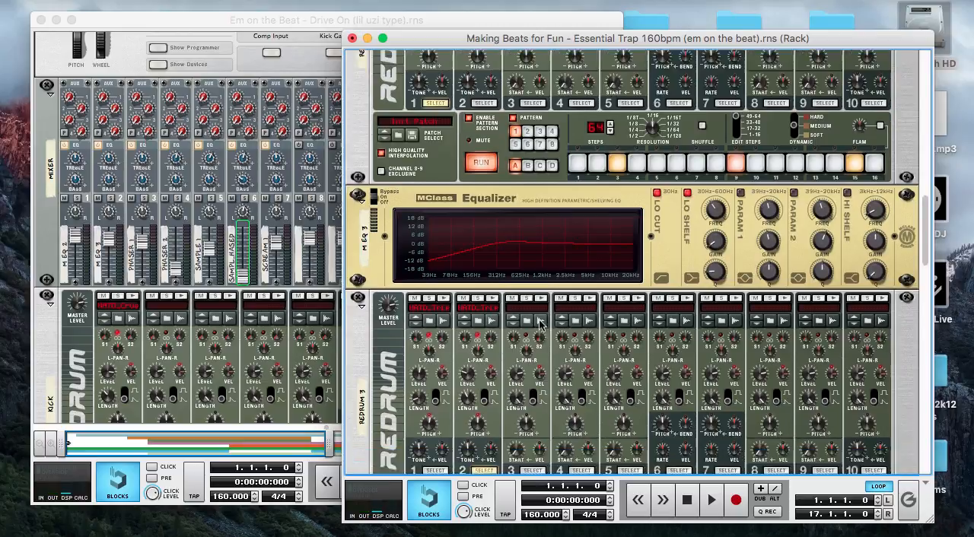
{"action": "scroll", "coordinate": [540, 323], "scroll_direction": "down", "scroll_amount": 6}
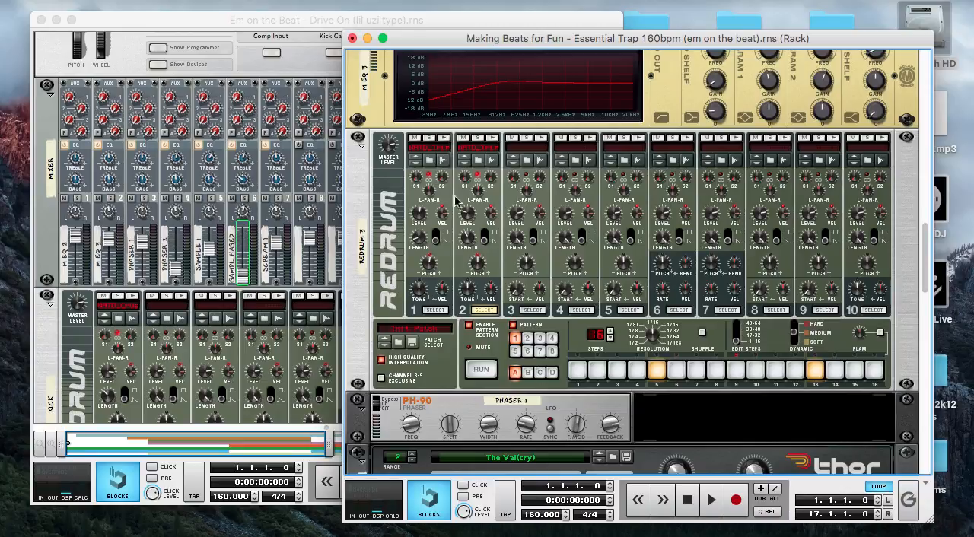
{"action": "left_click", "coordinate": [440, 141]}
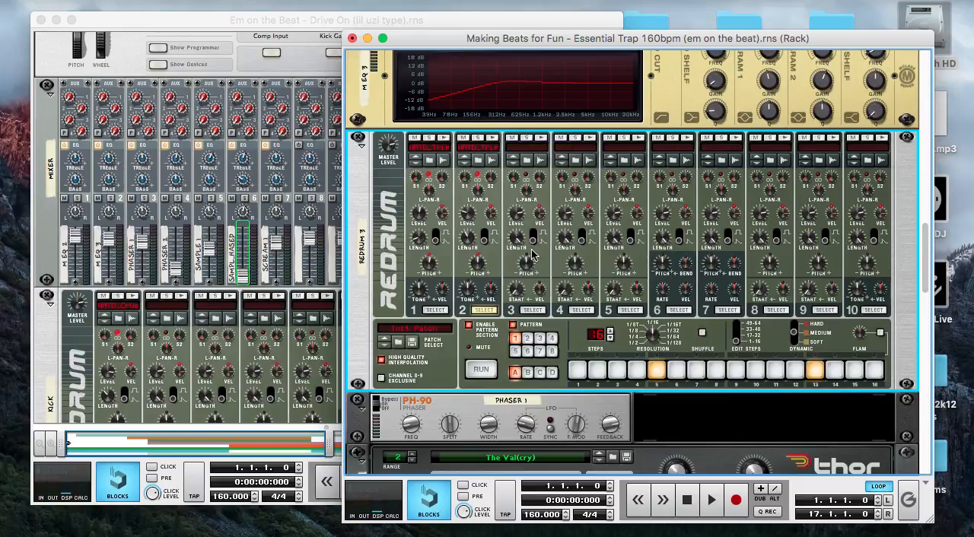
{"action": "scroll", "coordinate": [574, 267], "scroll_direction": "down", "scroll_amount": 2}
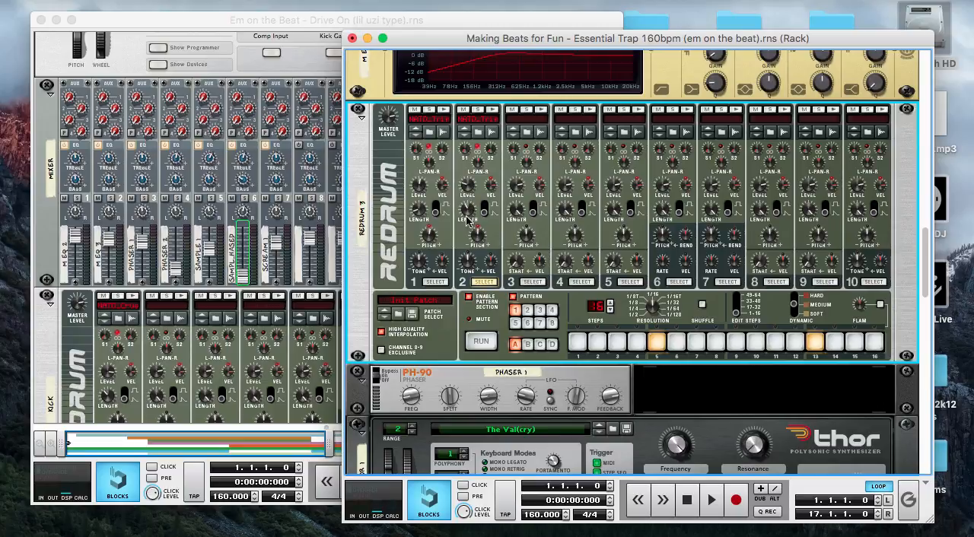
Select drum 1 of Redrum 3, mute drum 2, and run the pattern to hear drum 1 alone
{"action": "left_click", "coordinate": [436, 282]}
{"action": "left_click", "coordinate": [482, 343]}
{"action": "left_click", "coordinate": [462, 109]}
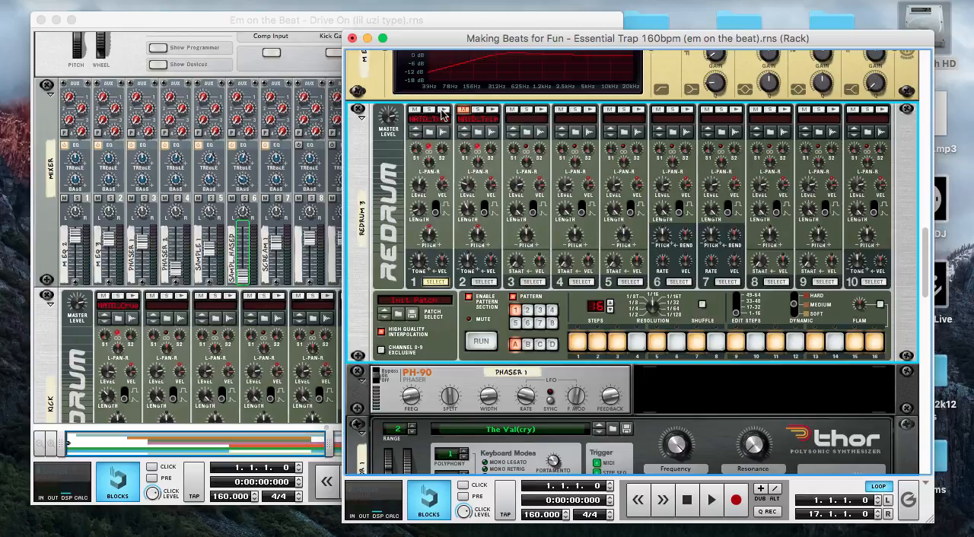
{"action": "left_click", "coordinate": [481, 342]}
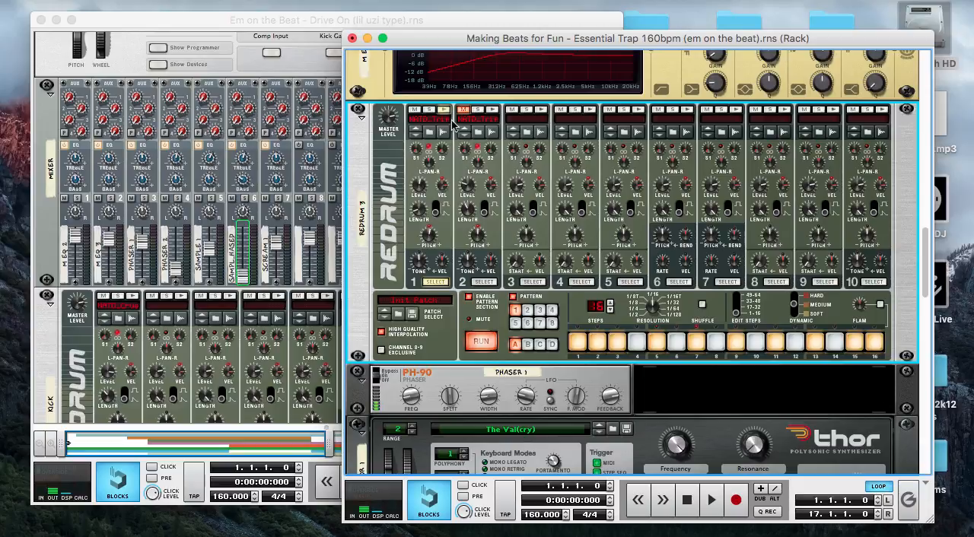
Select drum 2 of Redrum 3 and unmute it to review its steps while the pattern runs
{"action": "left_click", "coordinate": [485, 283]}
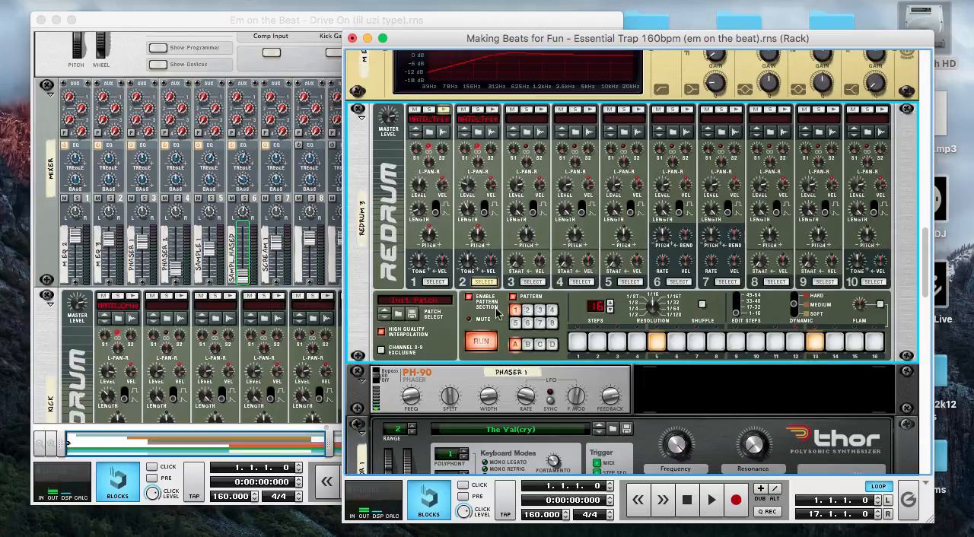
{"action": "scroll", "coordinate": [439, 314], "scroll_direction": "up", "scroll_amount": 5}
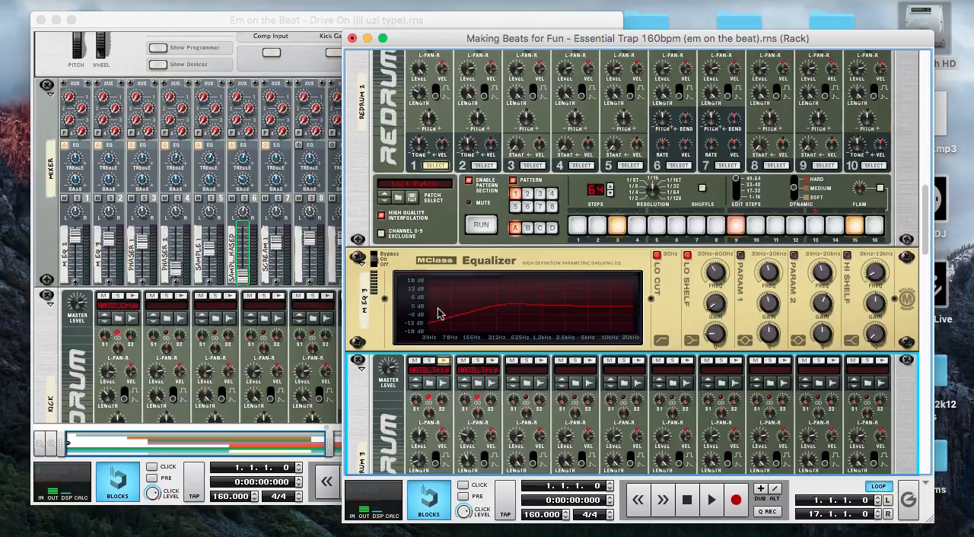
{"action": "scroll", "coordinate": [441, 335], "scroll_direction": "down", "scroll_amount": 3}
{"action": "scroll", "coordinate": [445, 350], "scroll_direction": "down", "scroll_amount": 3}
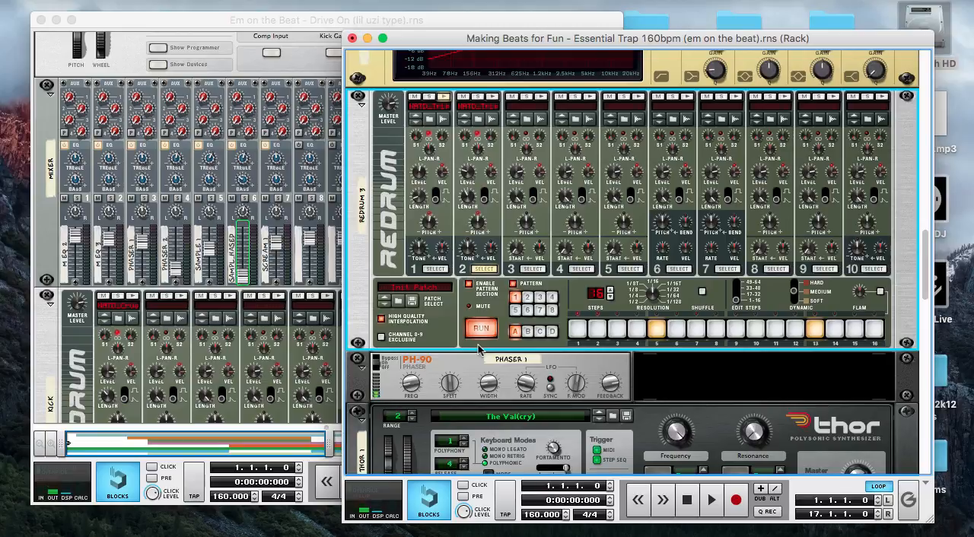
Run the Redrum 1 and Redrum 2 patterns alongside Redrum 3 to hear the drums combined, and stop playback
{"action": "scroll", "coordinate": [439, 337], "scroll_direction": "up", "scroll_amount": 7}
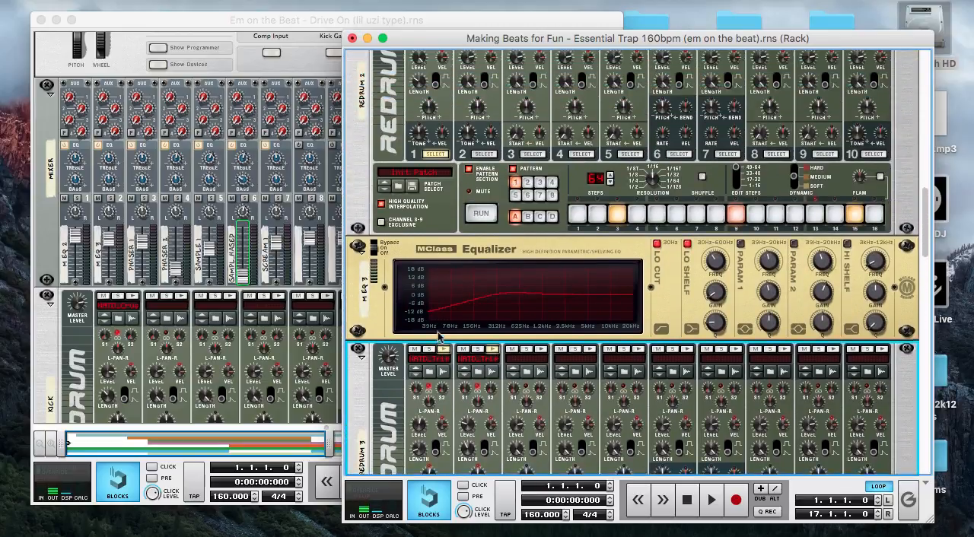
{"action": "scroll", "coordinate": [443, 323], "scroll_direction": "up", "scroll_amount": 6}
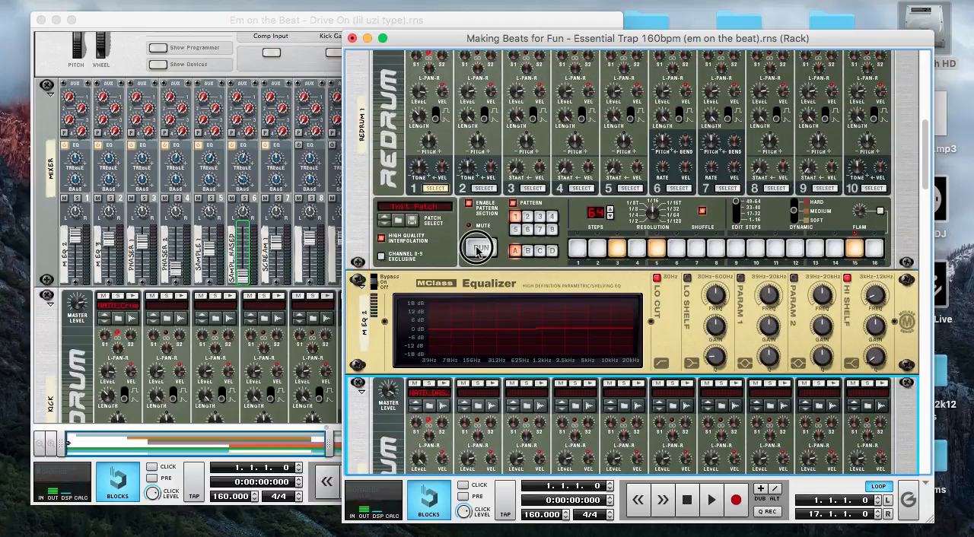
{"action": "scroll", "coordinate": [446, 321], "scroll_direction": "up", "scroll_amount": 7}
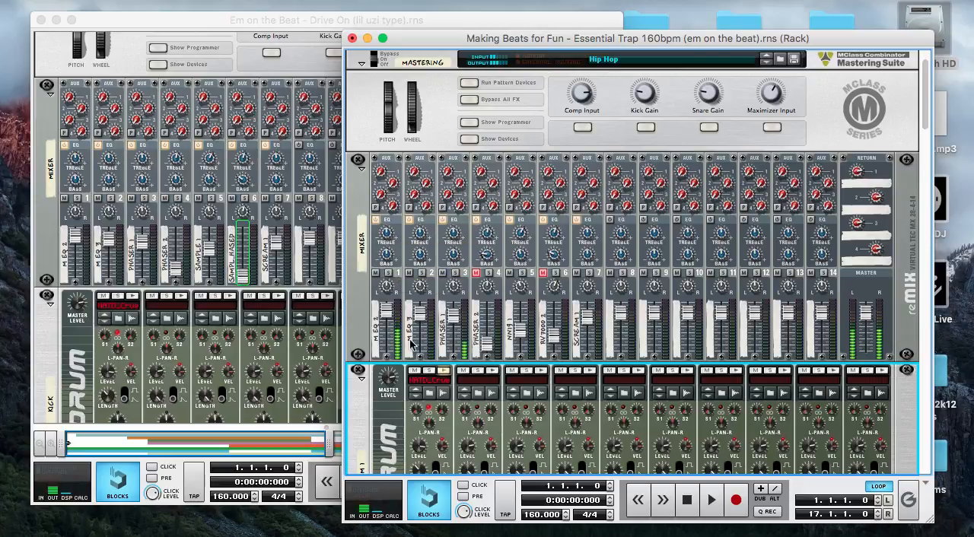
{"action": "scroll", "coordinate": [464, 345], "scroll_direction": "down", "scroll_amount": 5}
{"action": "scroll", "coordinate": [466, 349], "scroll_direction": "down", "scroll_amount": 15}
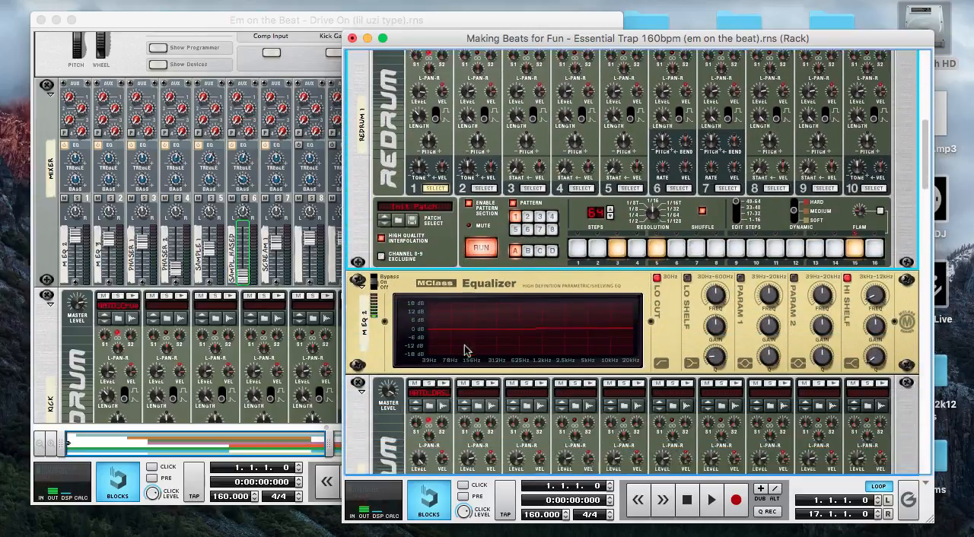
{"action": "scroll", "coordinate": [466, 349], "scroll_direction": "down", "scroll_amount": 6}
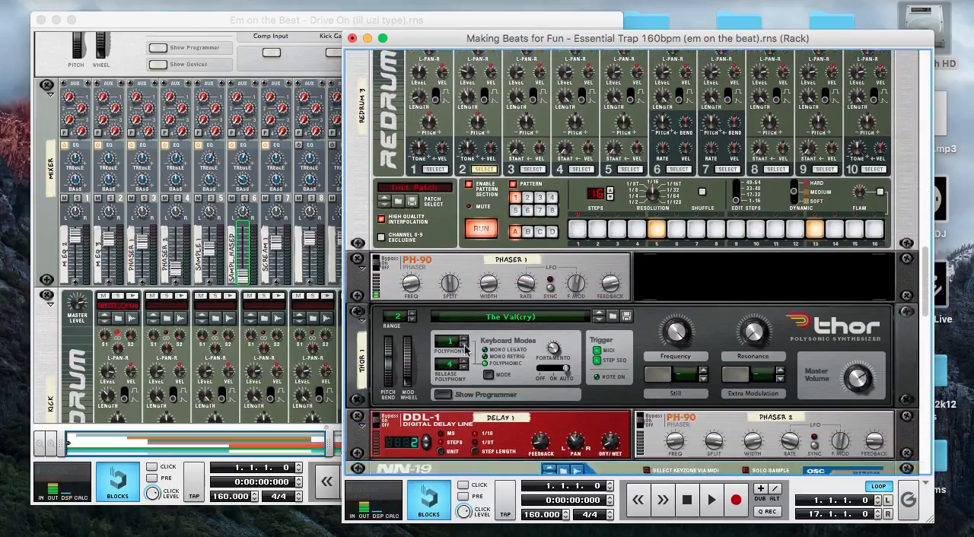
{"action": "scroll", "coordinate": [466, 347], "scroll_direction": "up", "scroll_amount": 10}
{"action": "scroll", "coordinate": [465, 347], "scroll_direction": "up", "scroll_amount": 14}
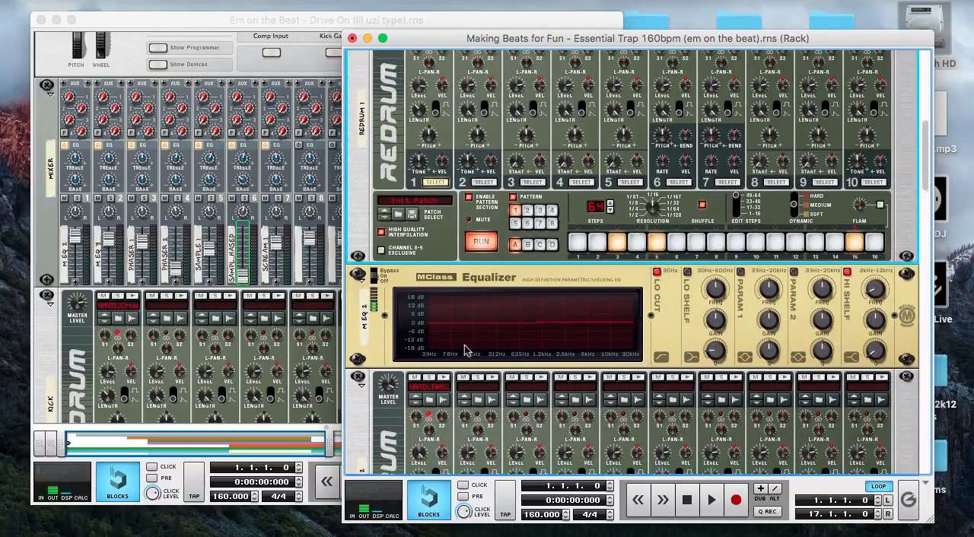
{"action": "left_click", "coordinate": [689, 500]}
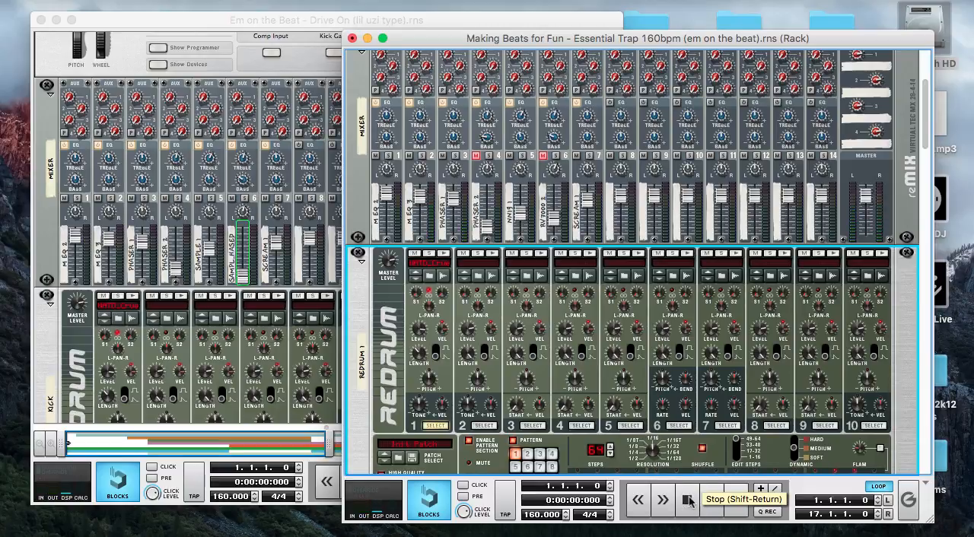
Switch to the "Drive On (lil uzi type)" song, play its opening from bar 1, stop it, and return to the "Essential Trap 160bpm" rack
{"action": "left_click", "coordinate": [200, 26]}
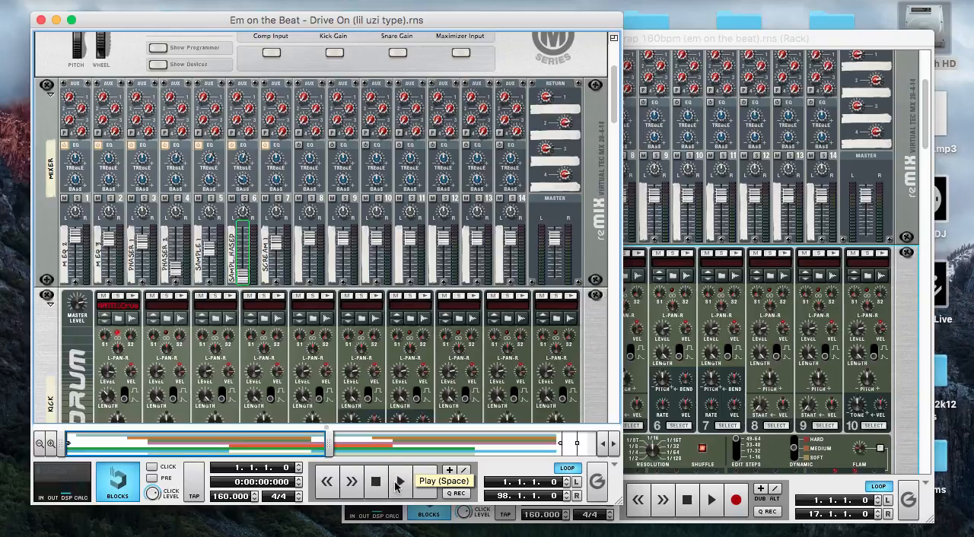
{"action": "left_click", "coordinate": [399, 482]}
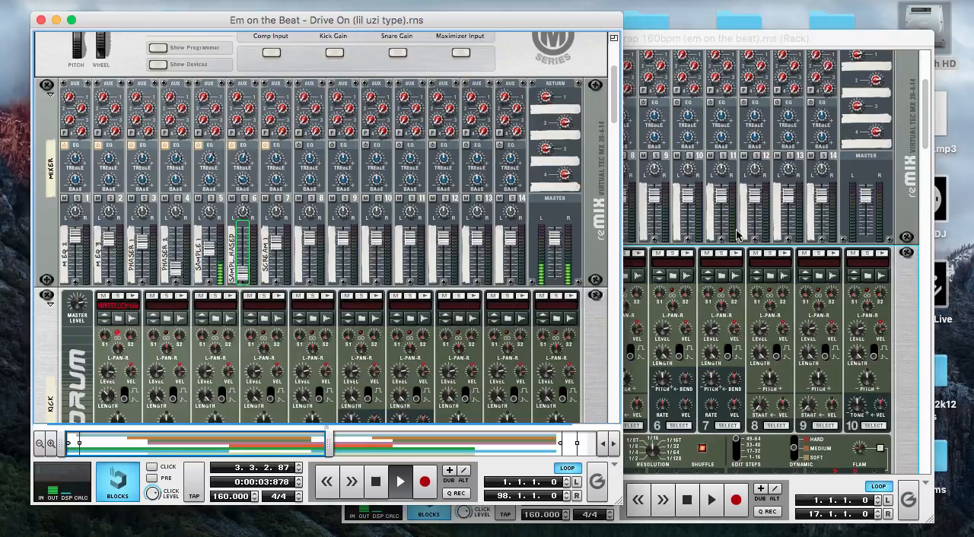
{"action": "left_click", "coordinate": [375, 482]}
{"action": "left_click", "coordinate": [375, 482]}
{"action": "left_click", "coordinate": [754, 43]}
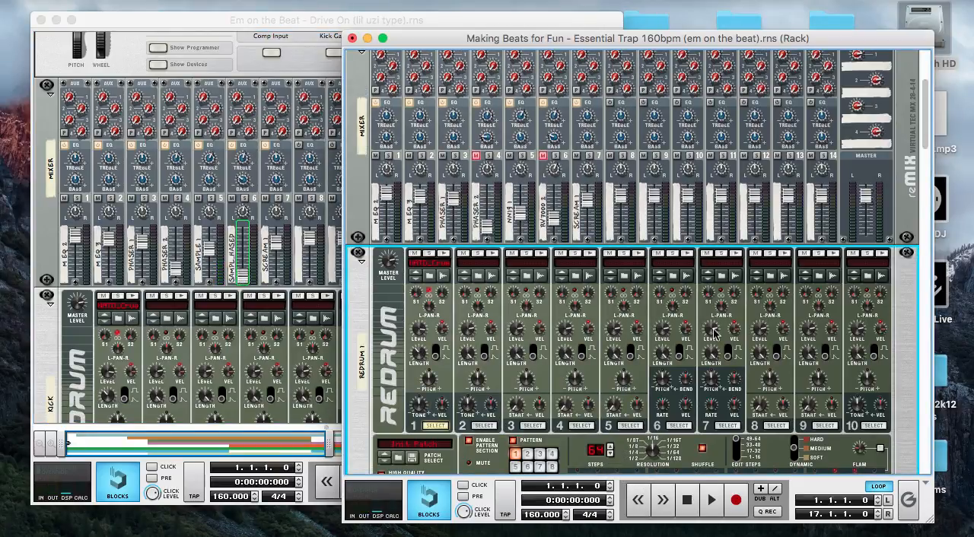
Solo mixer channel 5, NN19 1, and play the song from bar 1 to hear its melody alone
{"action": "scroll", "coordinate": [713, 335], "scroll_direction": "down", "scroll_amount": 5}
{"action": "scroll", "coordinate": [714, 335], "scroll_direction": "down", "scroll_amount": 15}
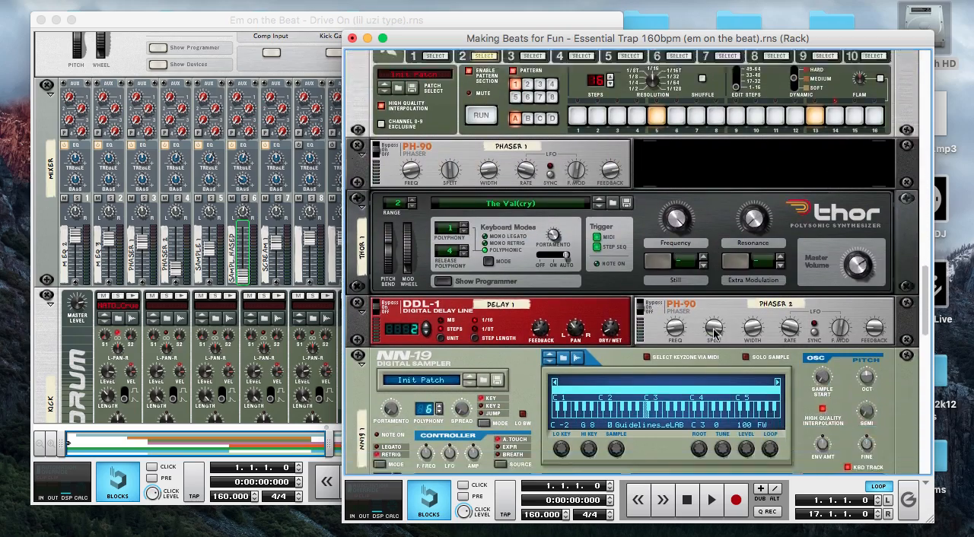
{"action": "scroll", "coordinate": [714, 335], "scroll_direction": "up", "scroll_amount": 20}
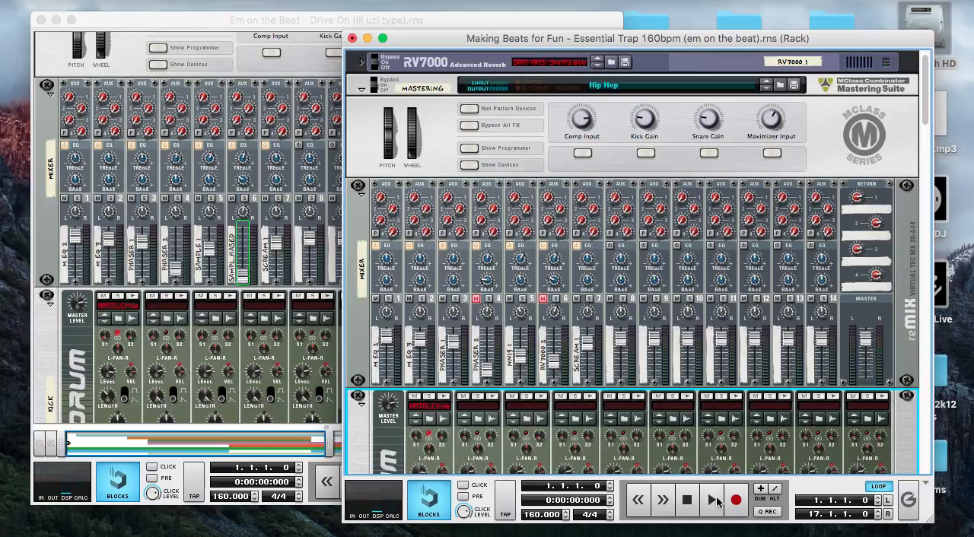
{"action": "left_click", "coordinate": [713, 500]}
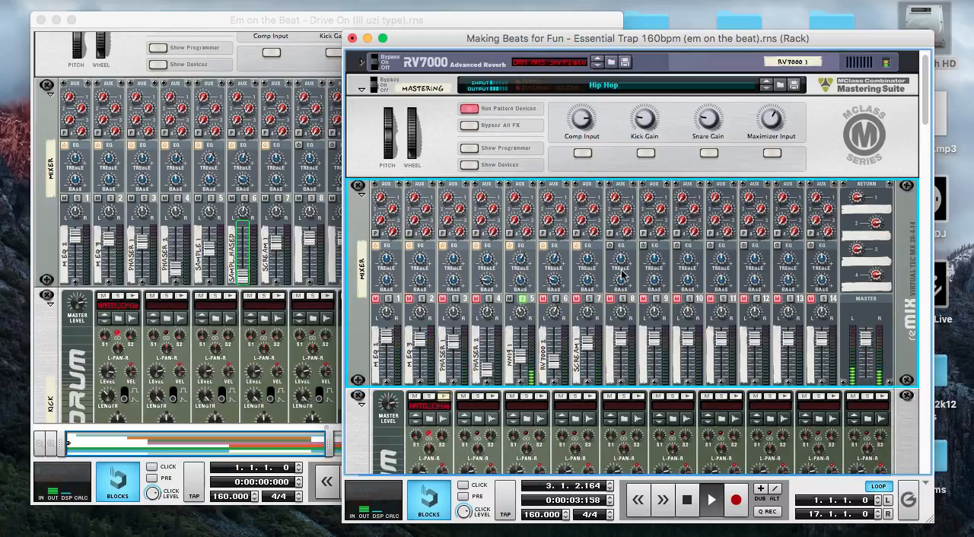
Examine the NN-19 samplers, the Redrums and the Thor synth in the rack while the soloed melody plays, and stop playback
{"action": "scroll", "coordinate": [623, 276], "scroll_direction": "down", "scroll_amount": 6}
{"action": "scroll", "coordinate": [623, 275], "scroll_direction": "down", "scroll_amount": 12}
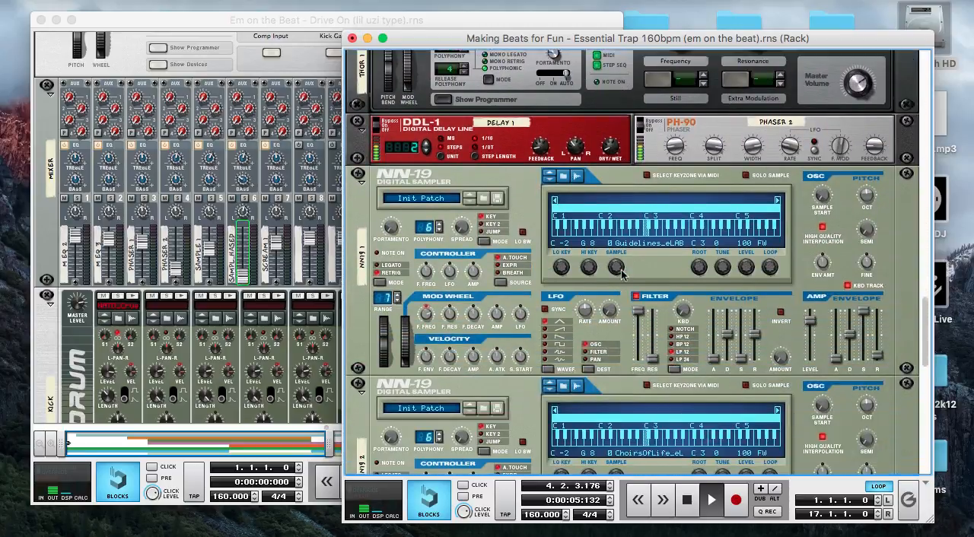
{"action": "scroll", "coordinate": [623, 275], "scroll_direction": "down", "scroll_amount": 10}
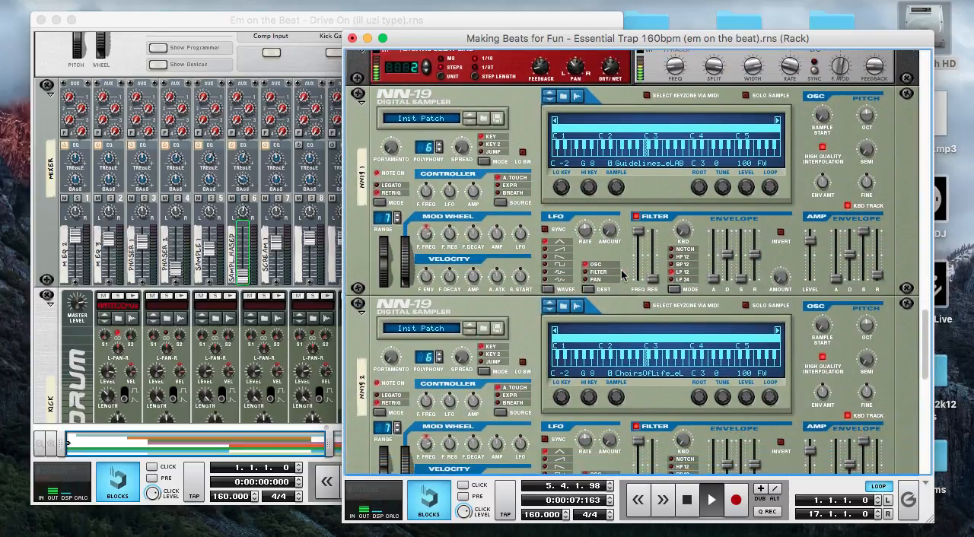
{"action": "scroll", "coordinate": [622, 275], "scroll_direction": "up", "scroll_amount": 20}
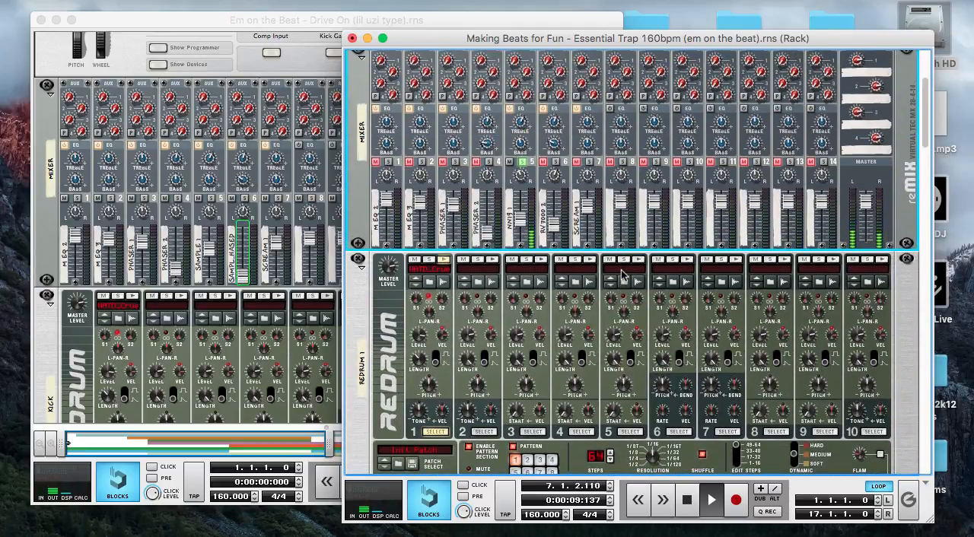
{"action": "scroll", "coordinate": [623, 276], "scroll_direction": "down", "scroll_amount": 20}
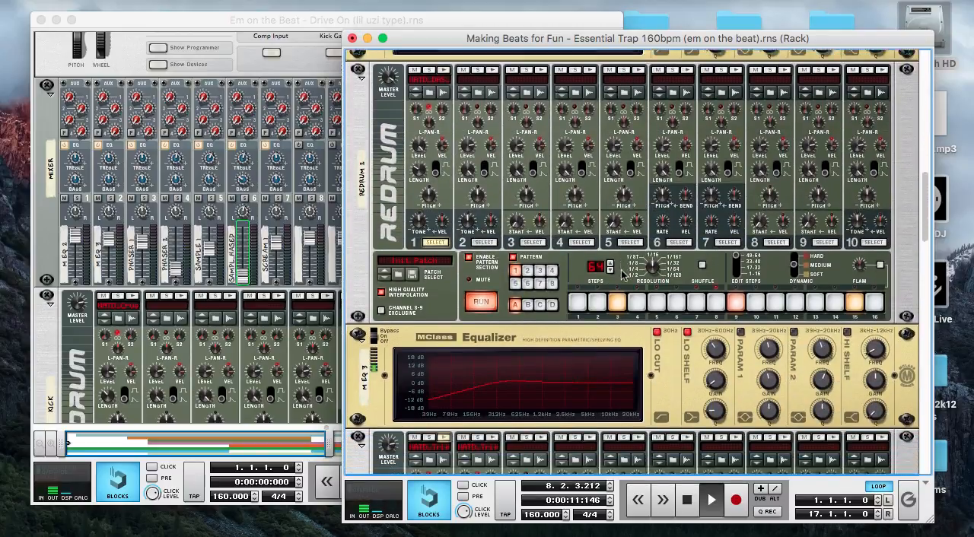
{"action": "scroll", "coordinate": [622, 275], "scroll_direction": "down", "scroll_amount": 8}
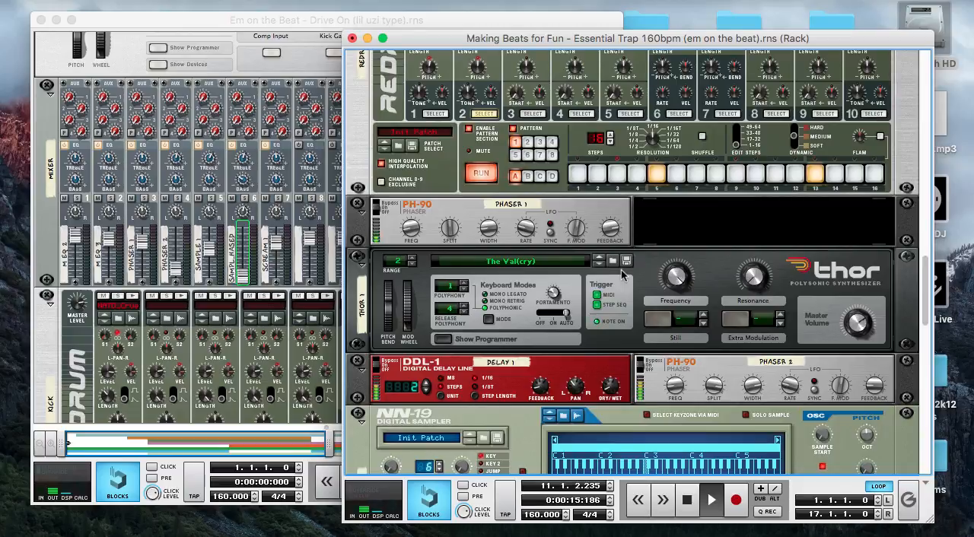
{"action": "scroll", "coordinate": [621, 269], "scroll_direction": "up", "scroll_amount": 20}
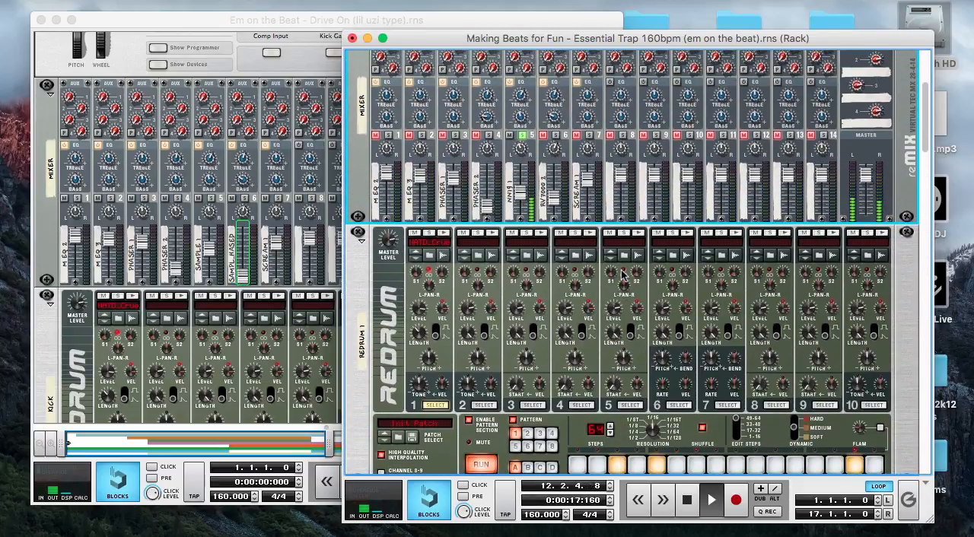
{"action": "scroll", "coordinate": [622, 274], "scroll_direction": "up", "scroll_amount": 2}
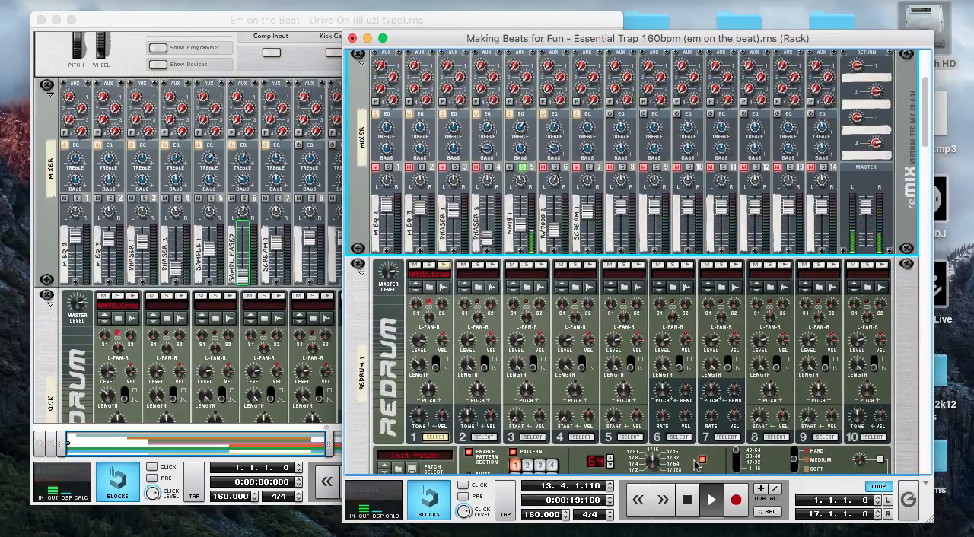
{"action": "left_click", "coordinate": [690, 500]}
{"action": "left_click", "coordinate": [690, 500]}
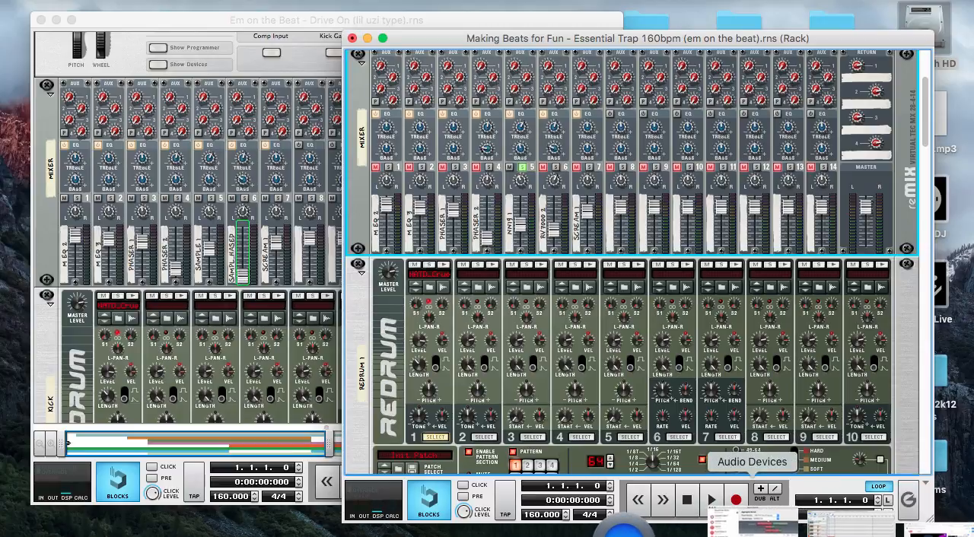
Solo the NN19 1 track in the song's sequencer and play it, bring the rack forward, and stop playback
{"action": "left_click", "coordinate": [807, 524]}
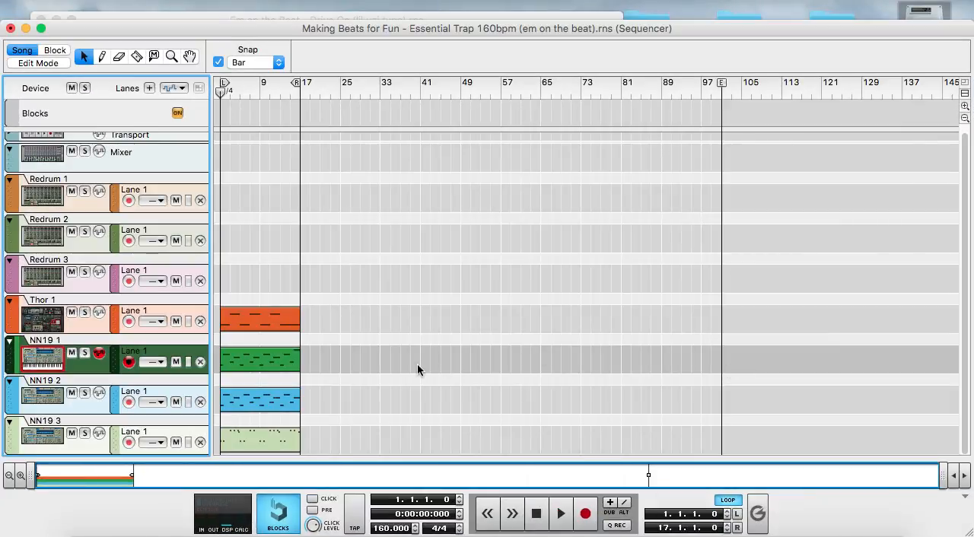
{"action": "left_click", "coordinate": [85, 354]}
{"action": "key", "text": "space"}
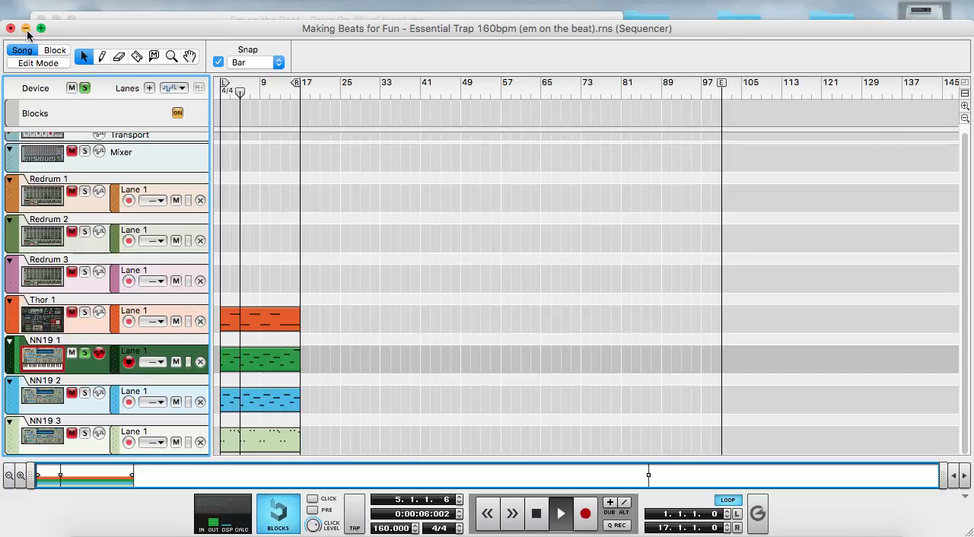
{"action": "left_click_drag", "start_coordinate": [106, 30], "coordinate": [105, 57]}
{"action": "left_click", "coordinate": [487, 39]}
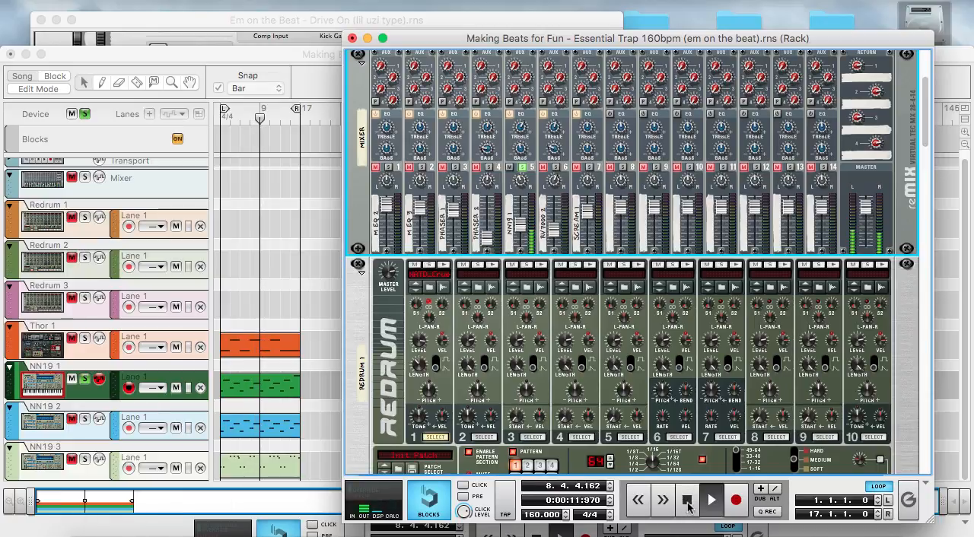
{"action": "double_click", "coordinate": [687, 506]}
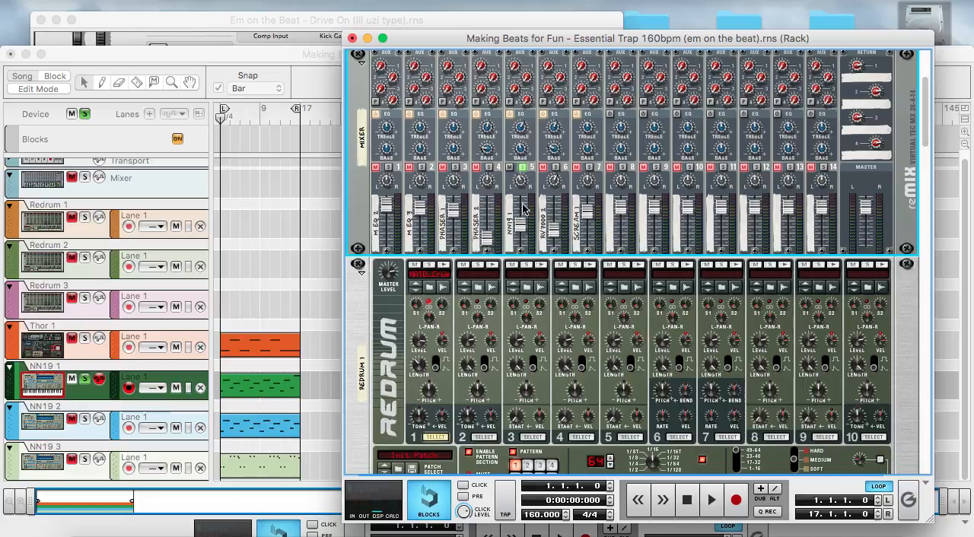
Turn off the solo on mixer channel 5 and lower its level fader to 0
{"action": "left_click", "coordinate": [522, 167]}
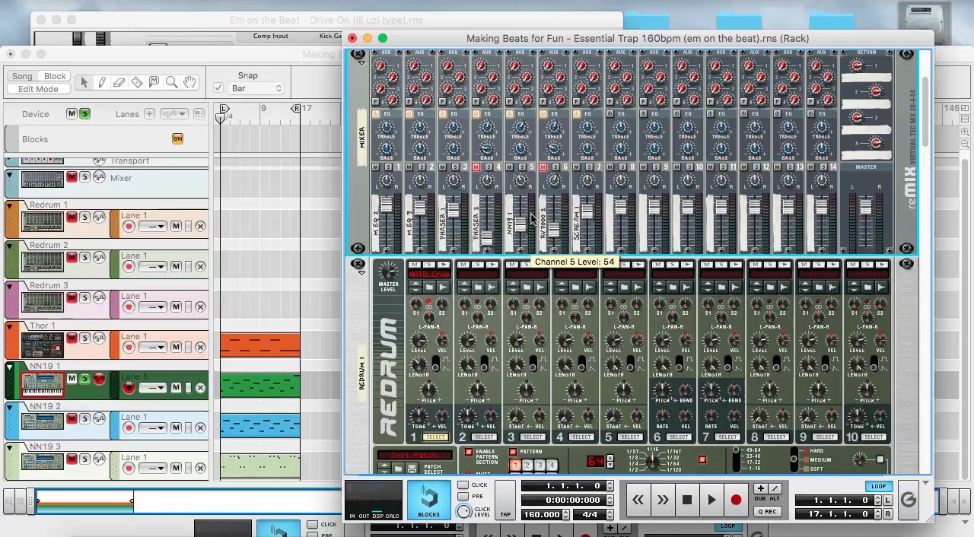
{"action": "right_click", "coordinate": [523, 230]}
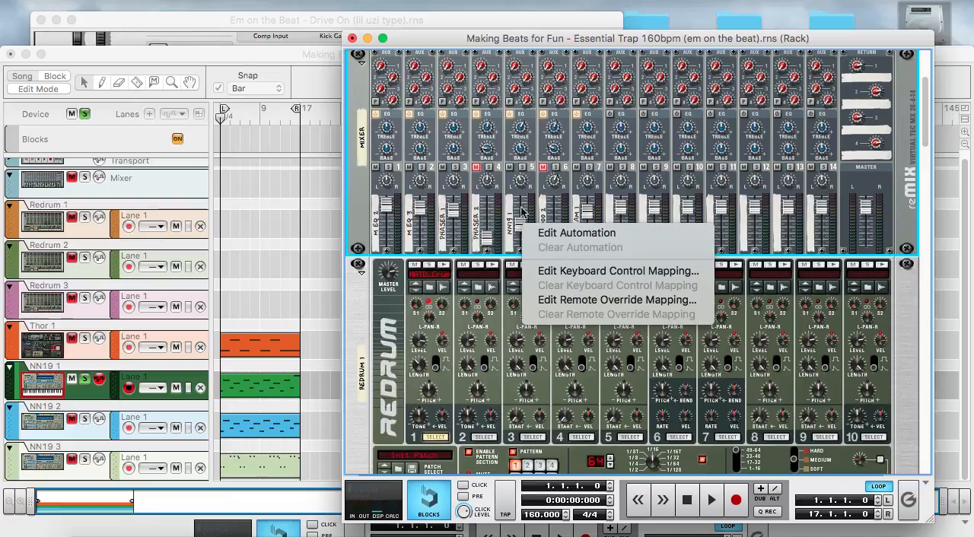
{"action": "left_click", "coordinate": [509, 195]}
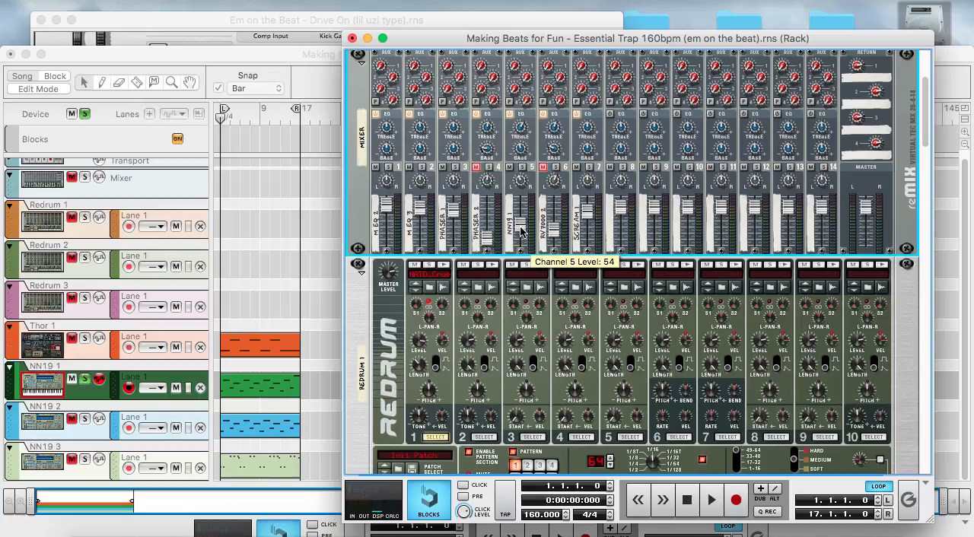
{"action": "left_click_drag", "start_coordinate": [521, 228], "coordinate": [520, 250]}
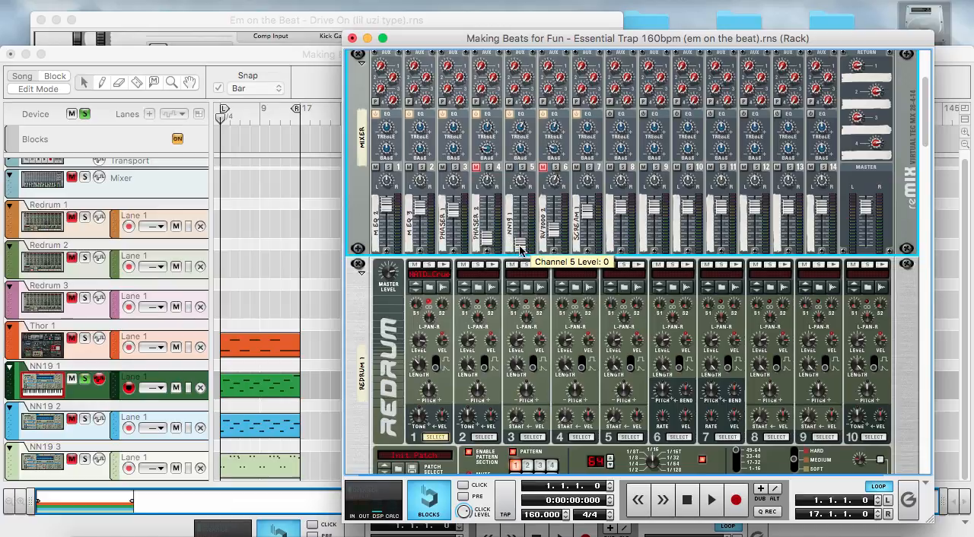
Create an automation lane for the Channel 5 level, start a brief recording pass, and stop back at bar 1
{"action": "right_click", "coordinate": [520, 249]}
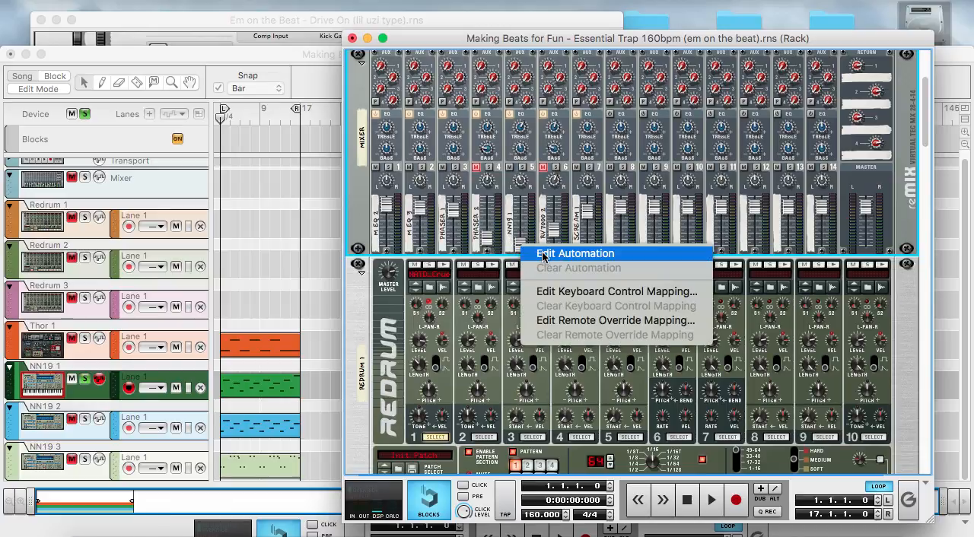
{"action": "left_click", "coordinate": [543, 254]}
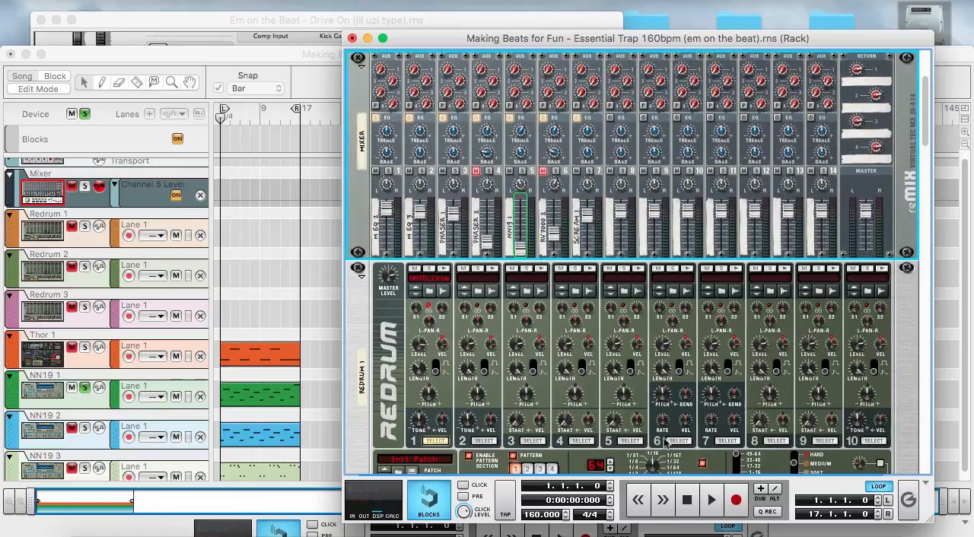
{"action": "left_click", "coordinate": [736, 502]}
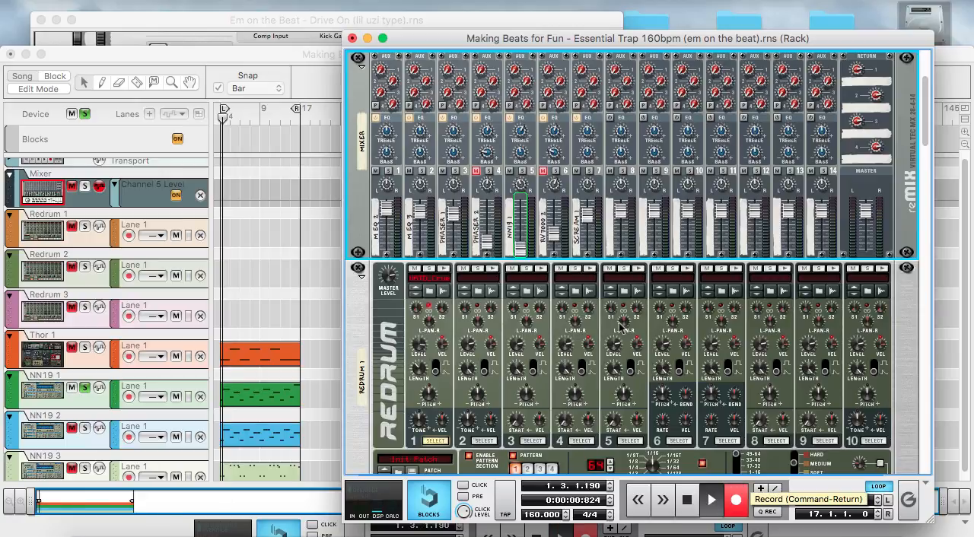
{"action": "double_click", "coordinate": [684, 497]}
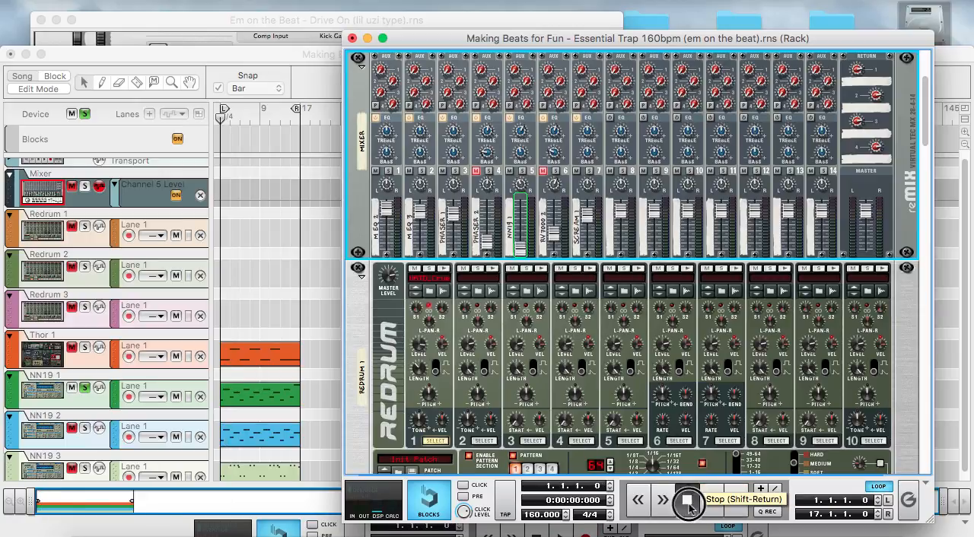
Turn off the solo on the NN19 1 track in the sequencer
{"action": "left_click", "coordinate": [86, 390]}
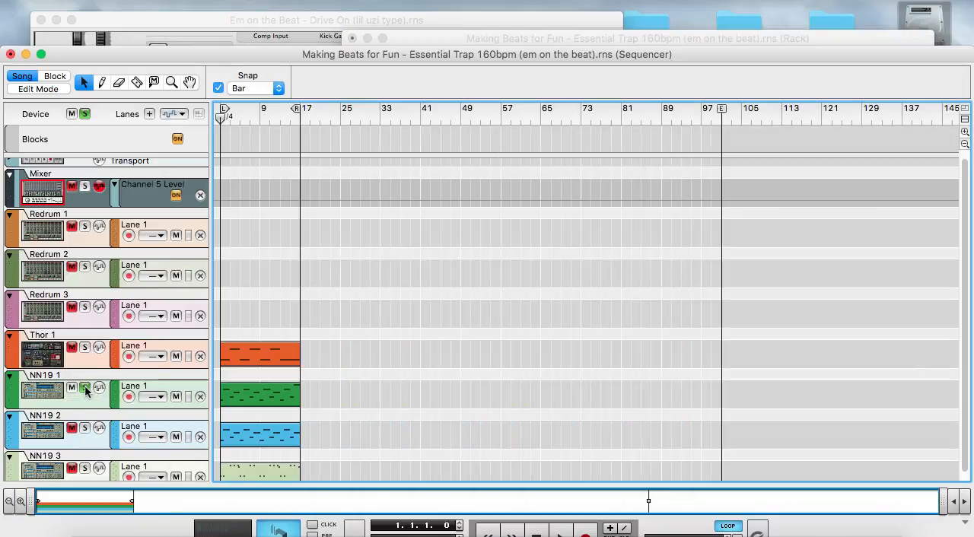
{"action": "left_click", "coordinate": [86, 389]}
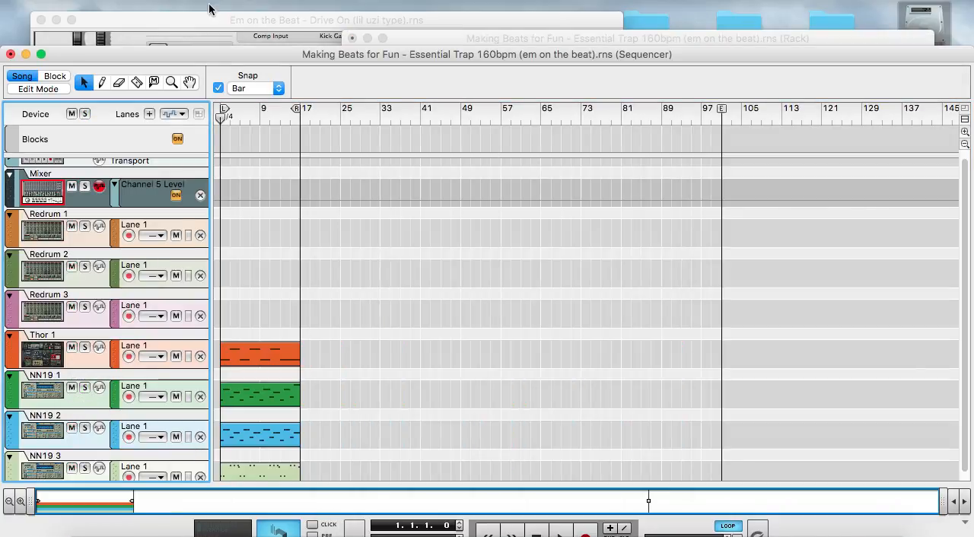
Record automation of mixer channel 5's level fader rising gradually from 0 across the loop, and stop back at bar 1
{"action": "left_click", "coordinate": [386, 39]}
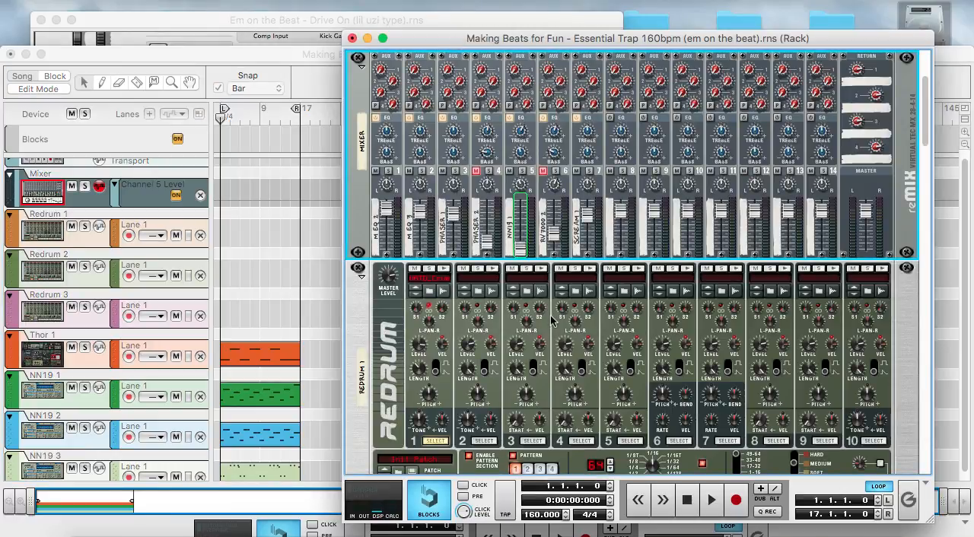
{"action": "left_click", "coordinate": [736, 501]}
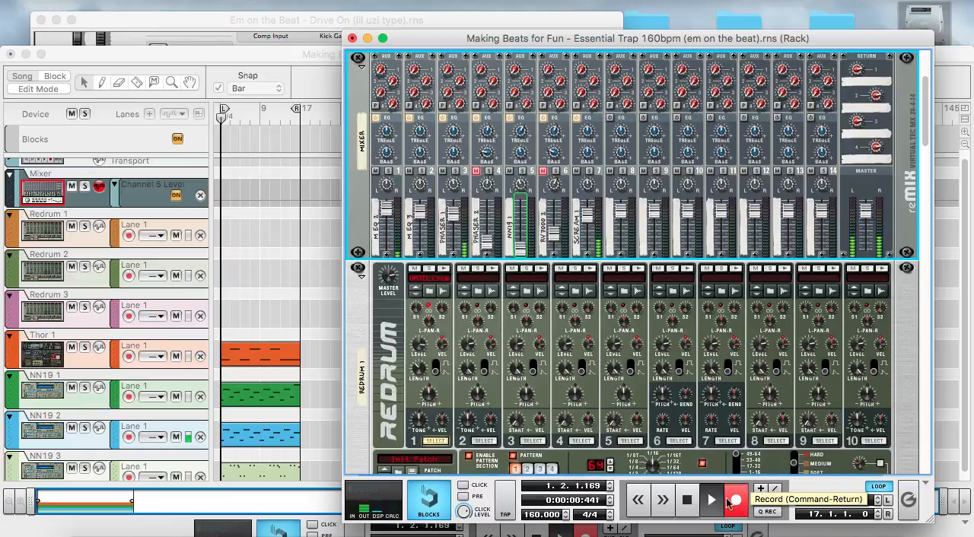
{"action": "left_click_drag", "start_coordinate": [523, 253], "coordinate": [521, 228]}
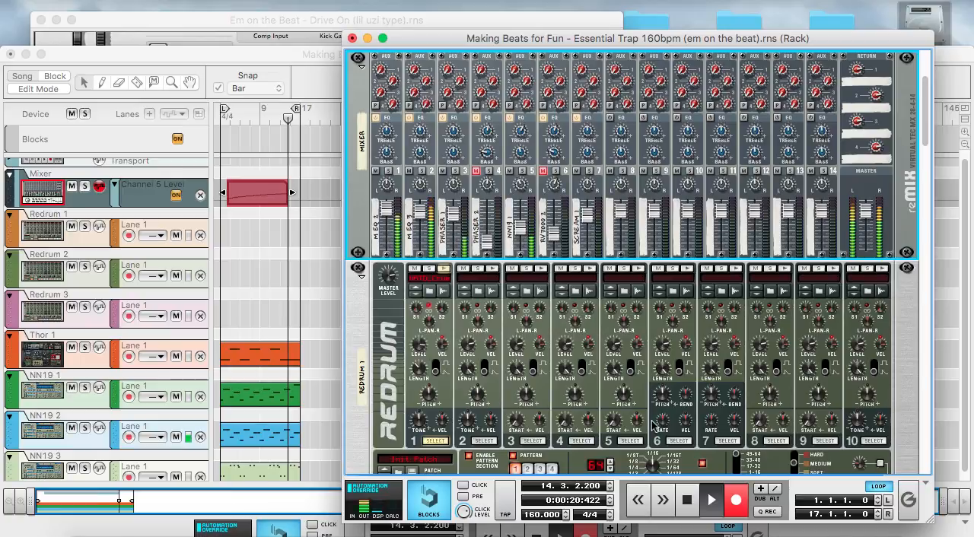
{"action": "left_click", "coordinate": [688, 500]}
{"action": "left_click", "coordinate": [688, 500]}
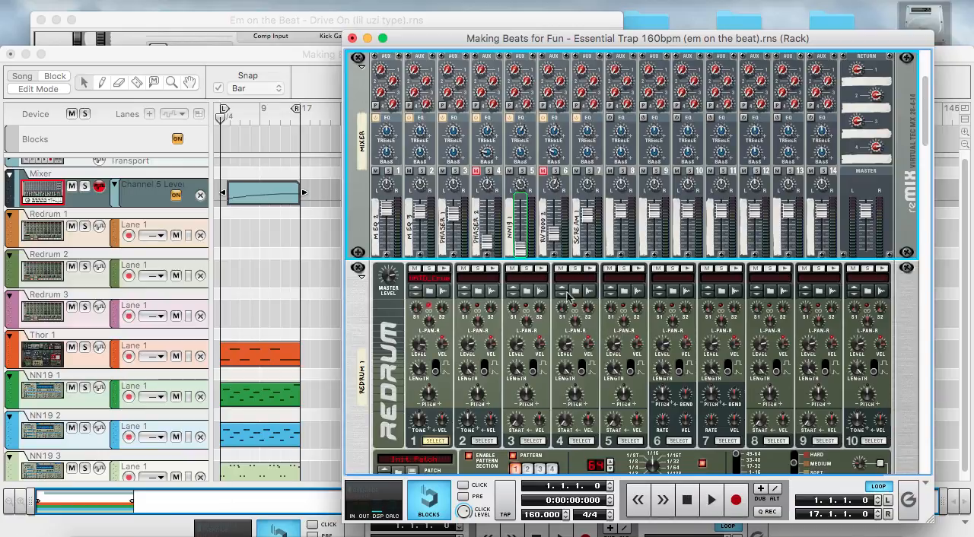
Play the 16-bar loop with the channel 5 level automation, and stop back at bar 1
{"action": "mouse_move", "coordinate": [520, 253]}
{"action": "left_click", "coordinate": [711, 501]}
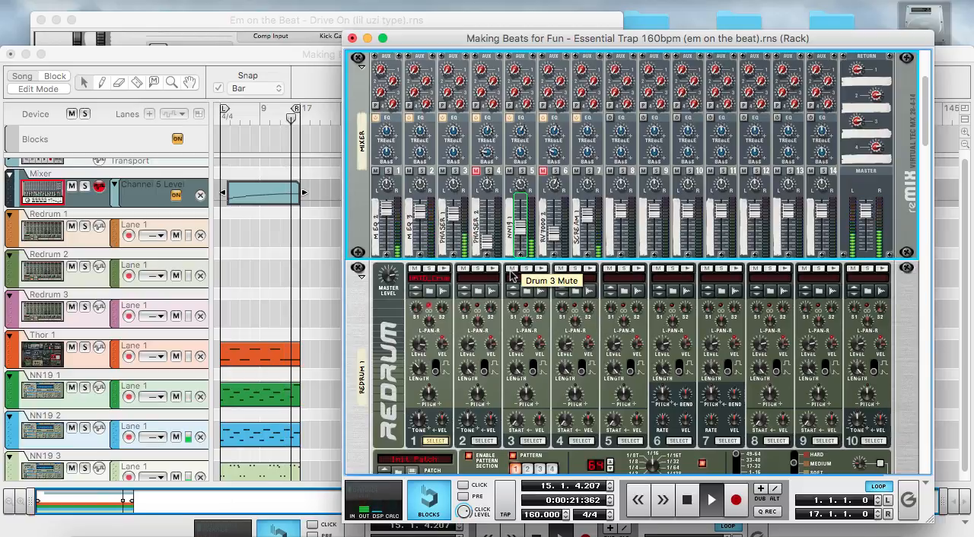
{"action": "double_click", "coordinate": [687, 500]}
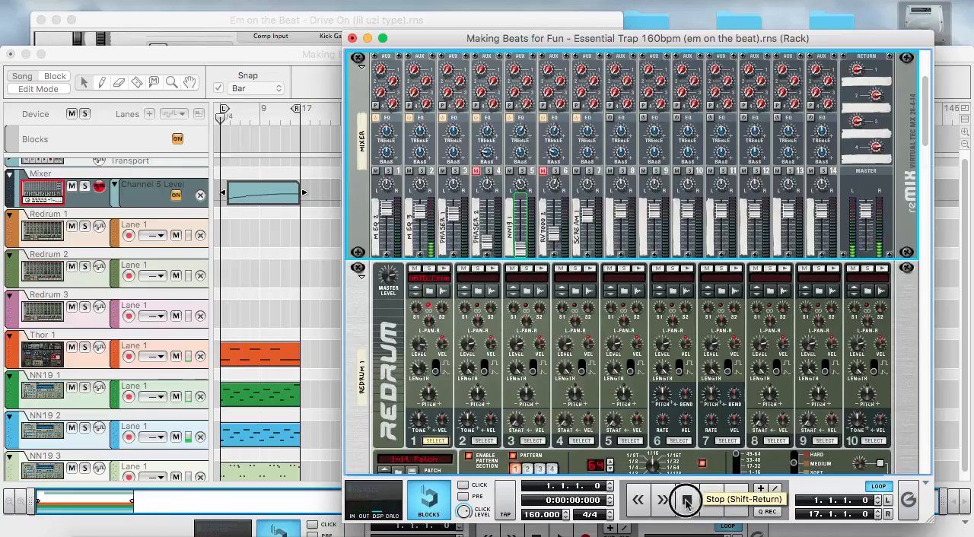
Unmute mixer channel 6, solo it briefly during playback, and stop back at bar 1 with the solo off
{"action": "left_click", "coordinate": [543, 172]}
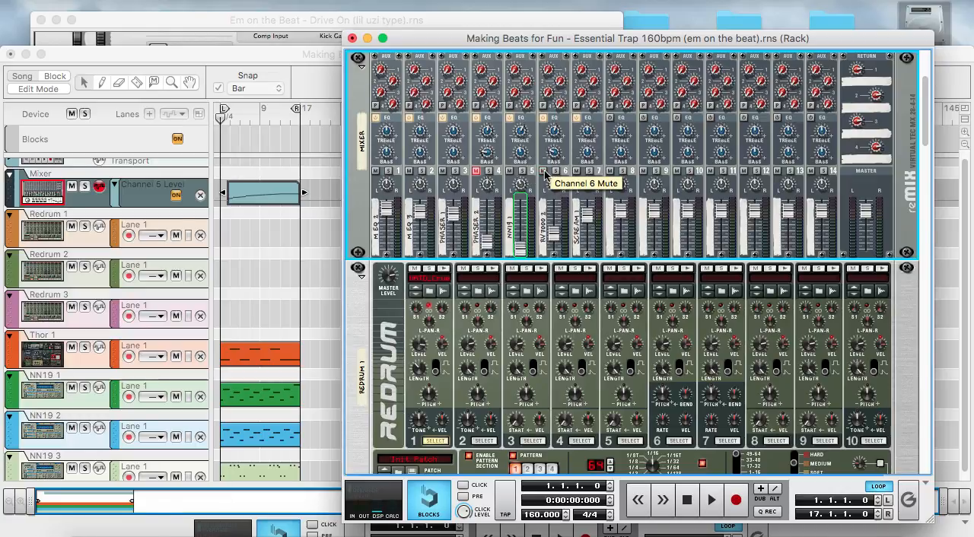
{"action": "left_click", "coordinate": [555, 171]}
{"action": "key", "text": "space"}
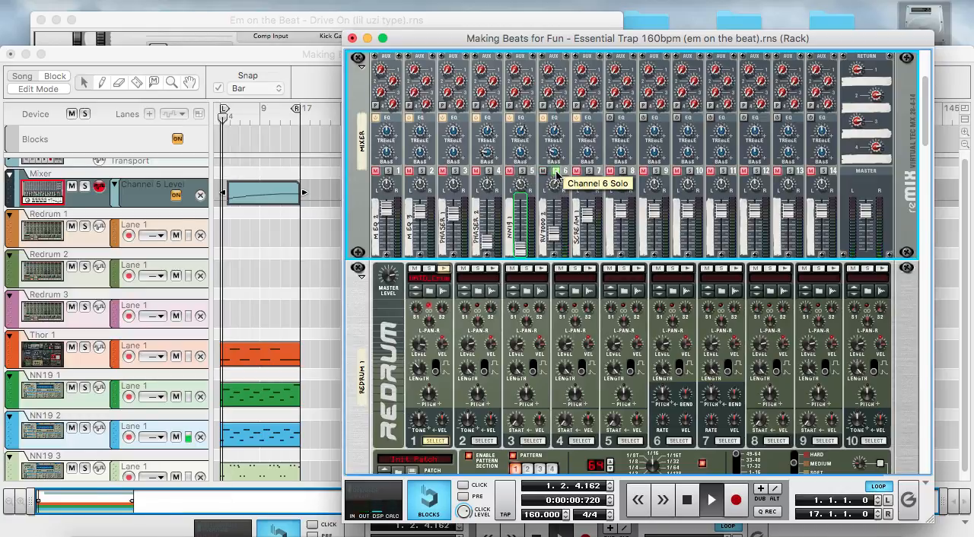
{"action": "left_click", "coordinate": [557, 174]}
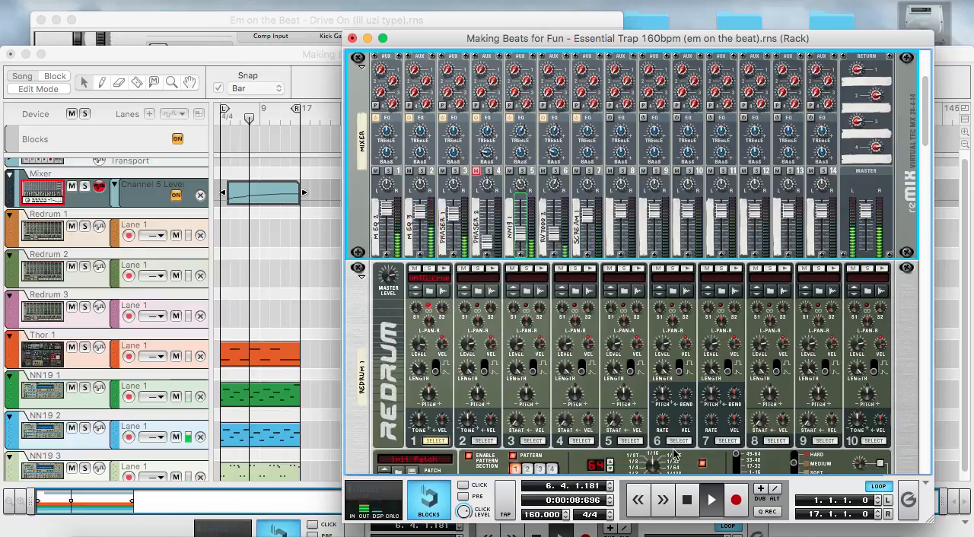
{"action": "double_click", "coordinate": [687, 500]}
Bring the NN19 3 sampler into view in the rack and show the on-screen piano keys
{"action": "scroll", "coordinate": [688, 344], "scroll_direction": "down", "scroll_amount": 15}
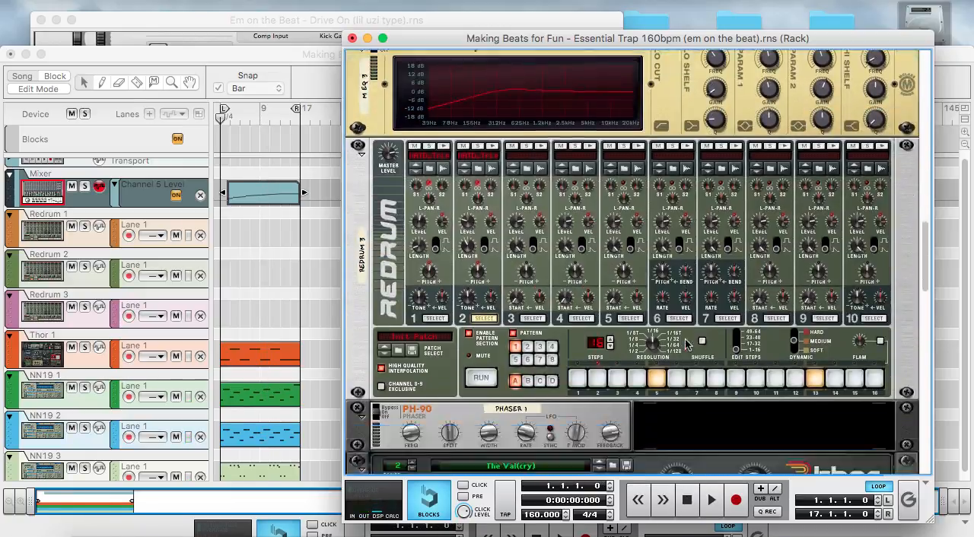
{"action": "scroll", "coordinate": [687, 344], "scroll_direction": "down", "scroll_amount": 5}
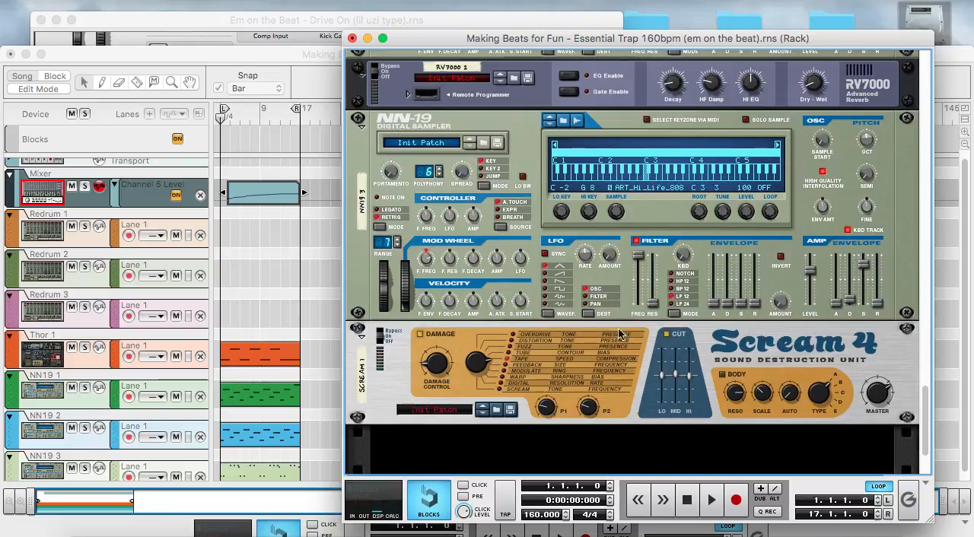
{"action": "left_click", "coordinate": [285, 0]}
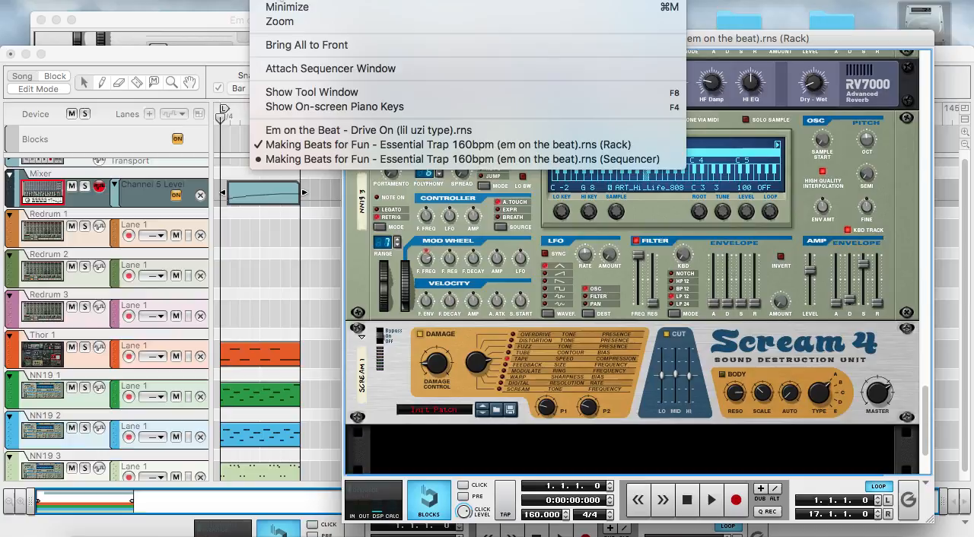
{"action": "left_click", "coordinate": [344, 107]}
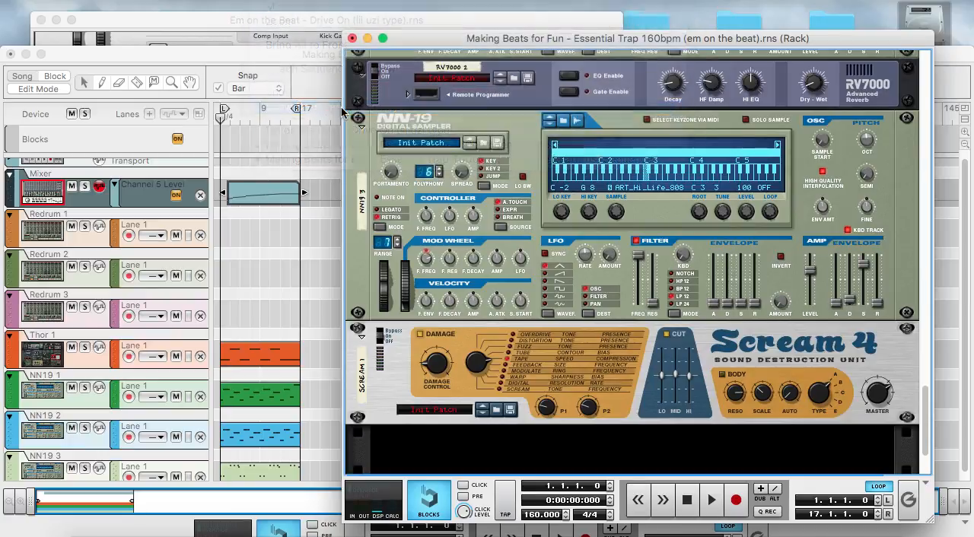
{"action": "left_click_drag", "start_coordinate": [797, 18], "coordinate": [682, 19]}
{"action": "scroll", "coordinate": [132, 391], "scroll_direction": "down", "scroll_amount": 1}
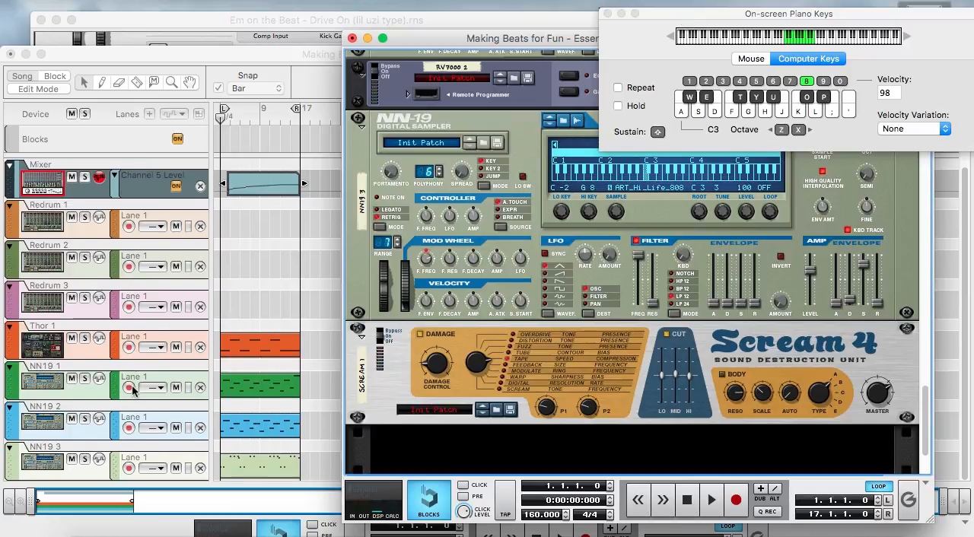
Select the NN19 3 track in the sequencer and audition its 808 sample at octaves C2 and C3
{"action": "left_click", "coordinate": [81, 465]}
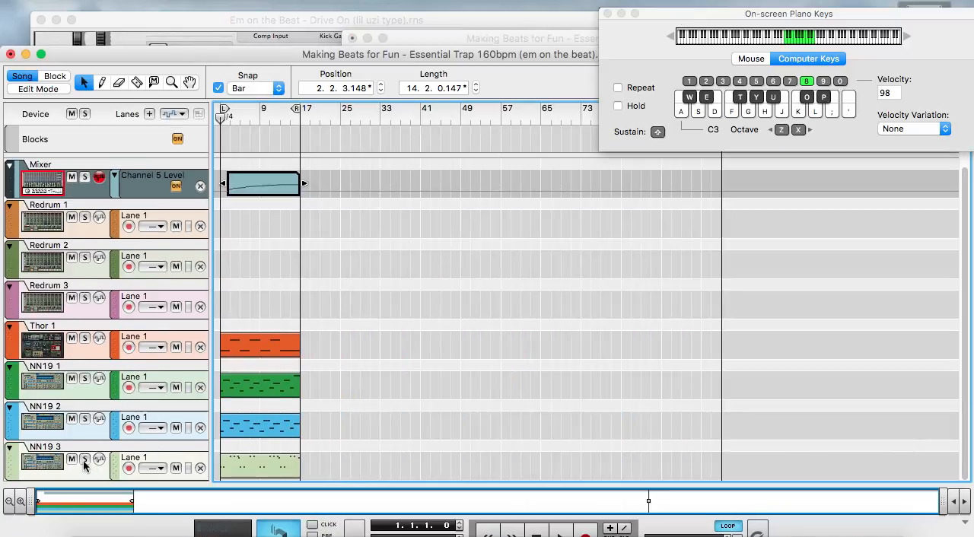
{"action": "left_click", "coordinate": [84, 460]}
{"action": "left_click", "coordinate": [84, 460]}
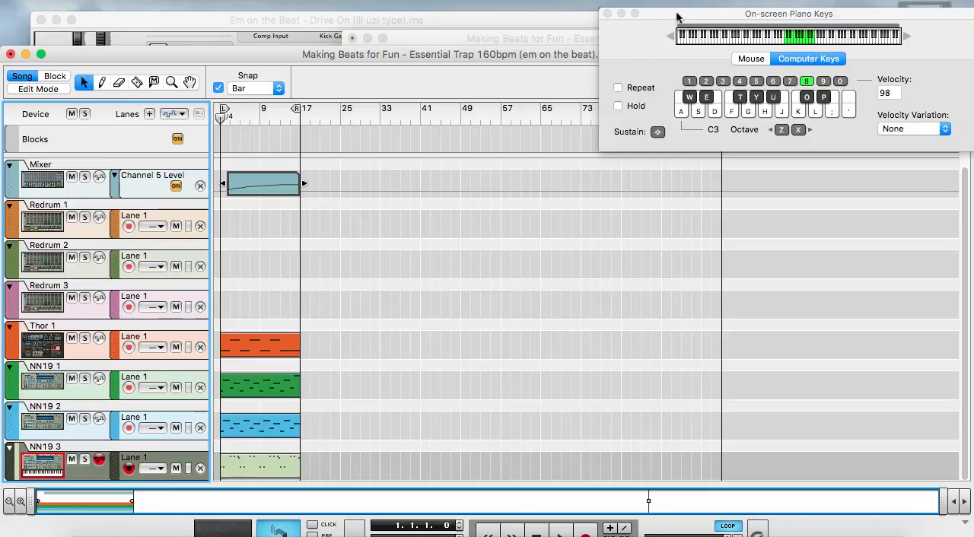
{"action": "key", "text": "z"}
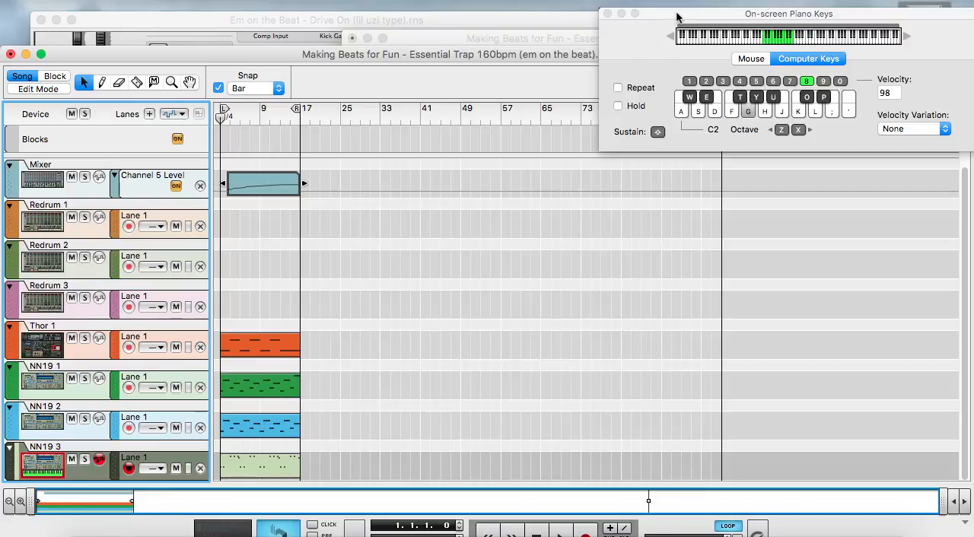
{"action": "key", "text": "x"}
{"action": "key", "text": "f"}
{"action": "key", "text": "f"}
{"action": "key", "text": "s"}
{"action": "key", "text": "f"}
{"action": "key", "text": "s"}
{"action": "key", "text": "f"}
{"action": "key", "text": "s"}
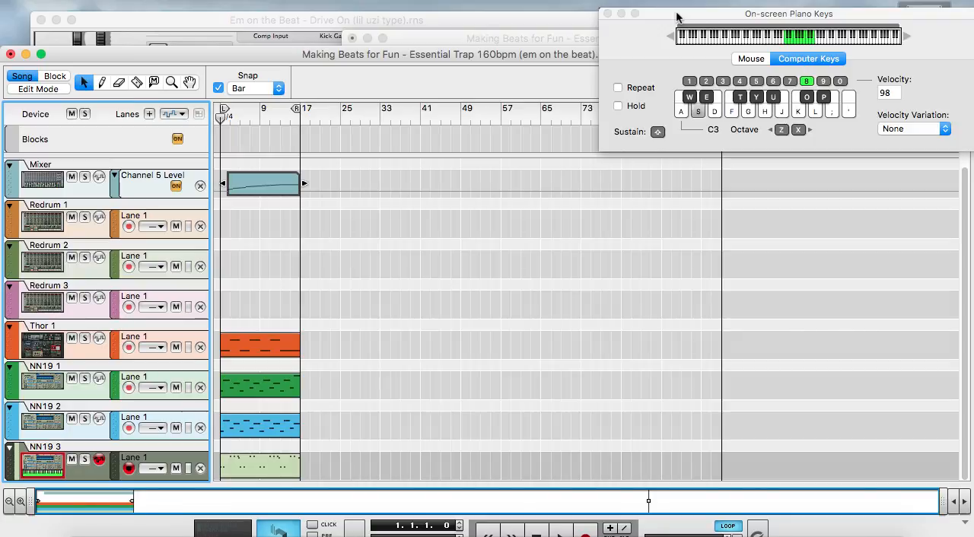
Solo the NN19 3 track and play it while viewing its sampler in the rack, and turn the solo off
{"action": "left_click", "coordinate": [85, 460]}
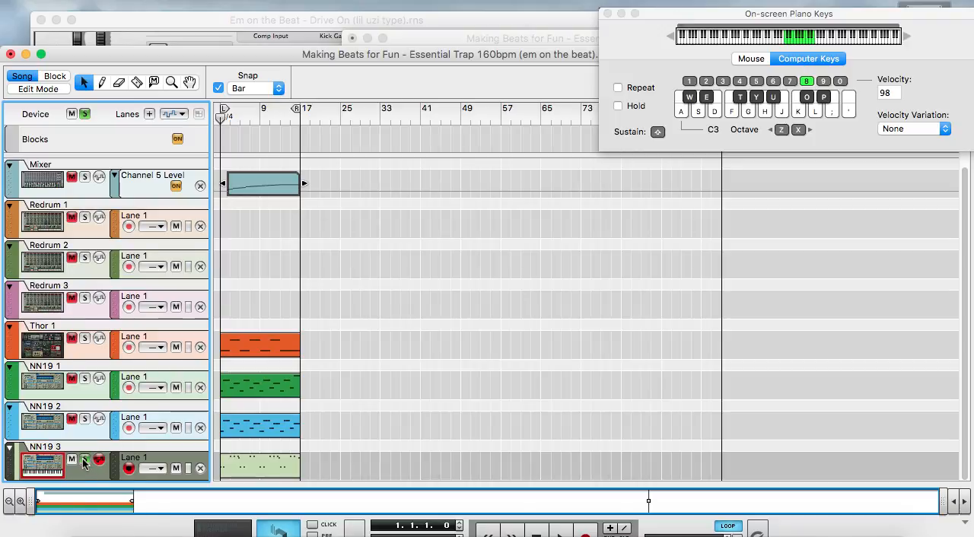
{"action": "key", "text": "space"}
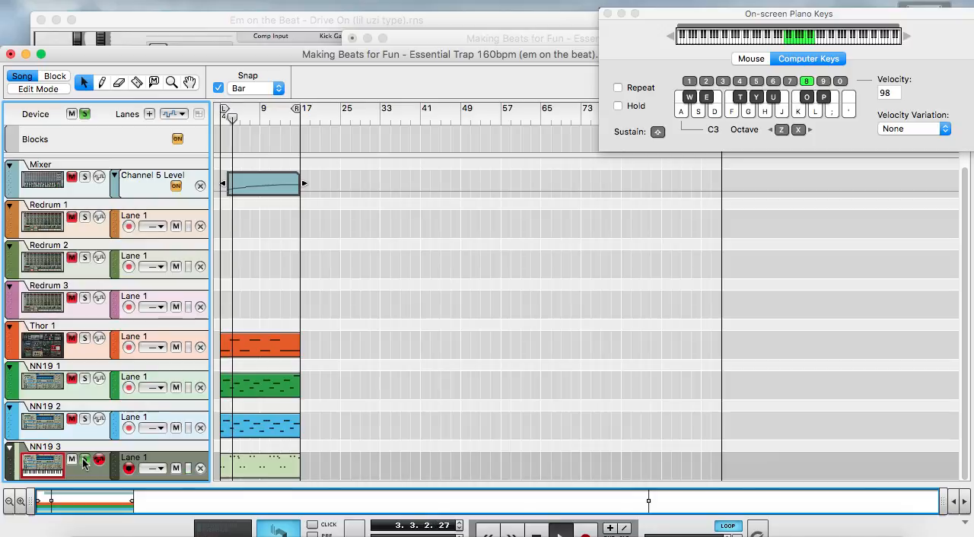
{"action": "left_click", "coordinate": [474, 38]}
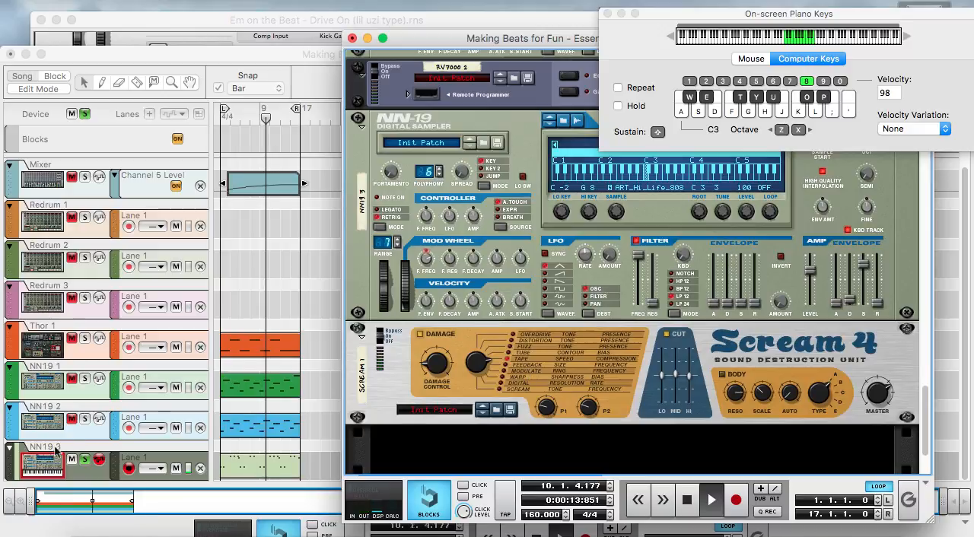
{"action": "left_click", "coordinate": [88, 464]}
{"action": "left_click", "coordinate": [86, 461]}
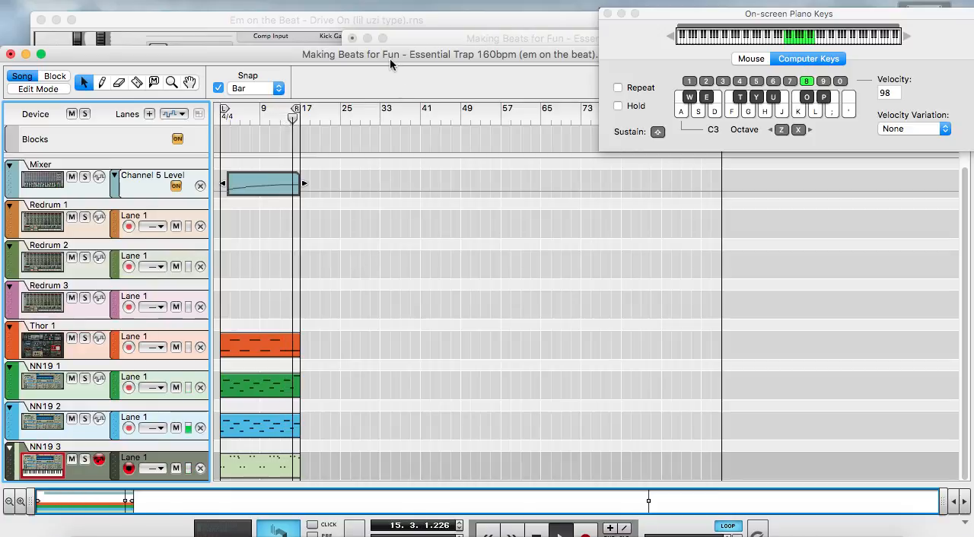
Minimise the sequencer window, close the on-screen piano keys, and stop playback at bar 1 with the rack mixer in view
{"action": "left_click_drag", "start_coordinate": [374, 54], "coordinate": [372, 26]}
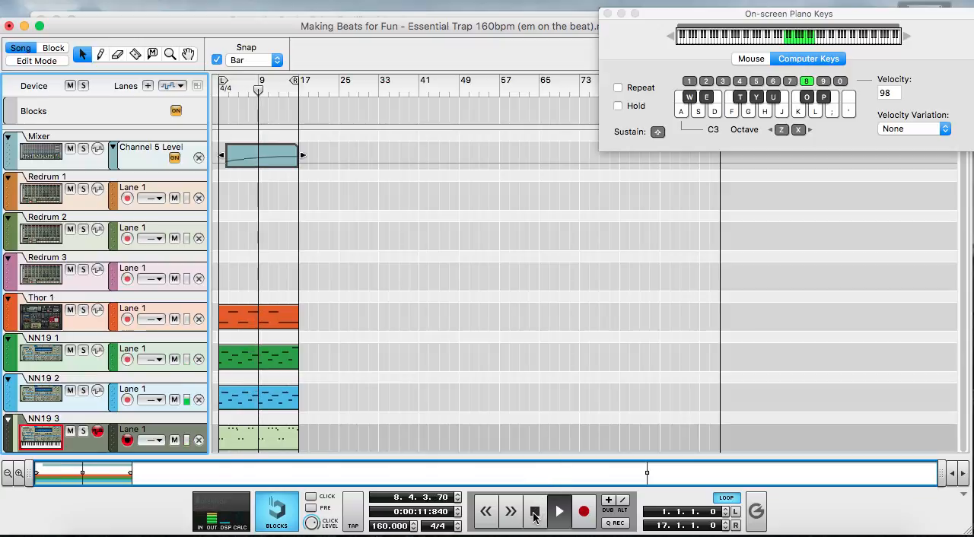
{"action": "left_click", "coordinate": [25, 26]}
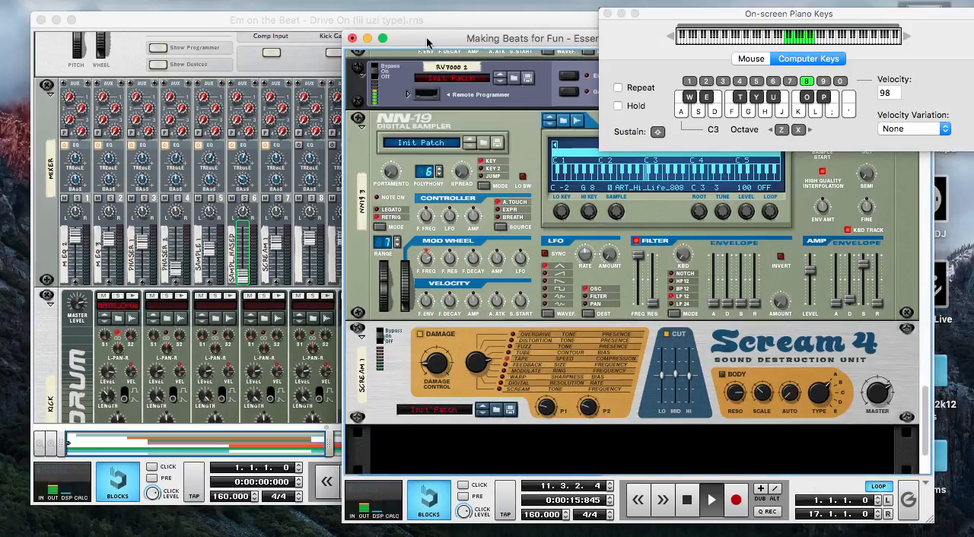
{"action": "left_click", "coordinate": [606, 13]}
{"action": "scroll", "coordinate": [585, 360], "scroll_direction": "up", "scroll_amount": 10}
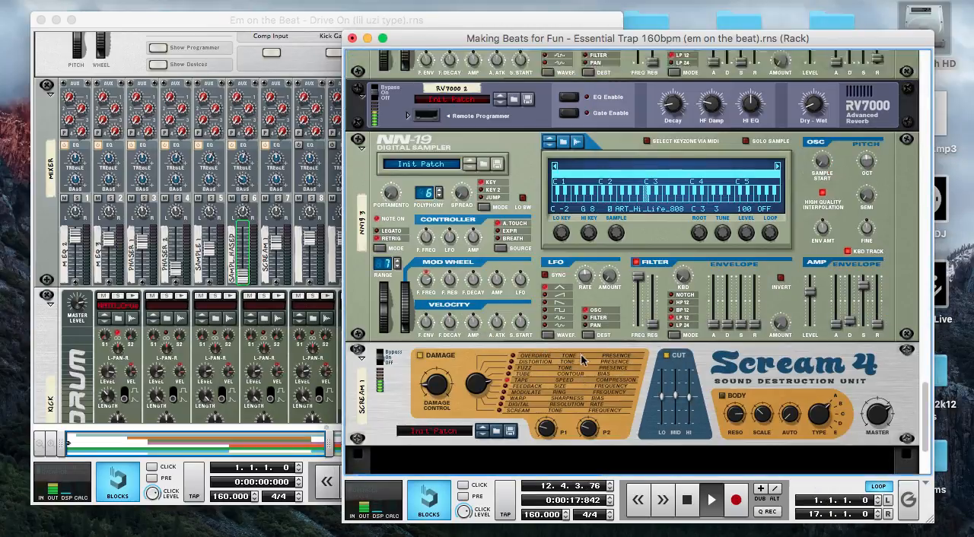
{"action": "scroll", "coordinate": [585, 360], "scroll_direction": "up", "scroll_amount": 8}
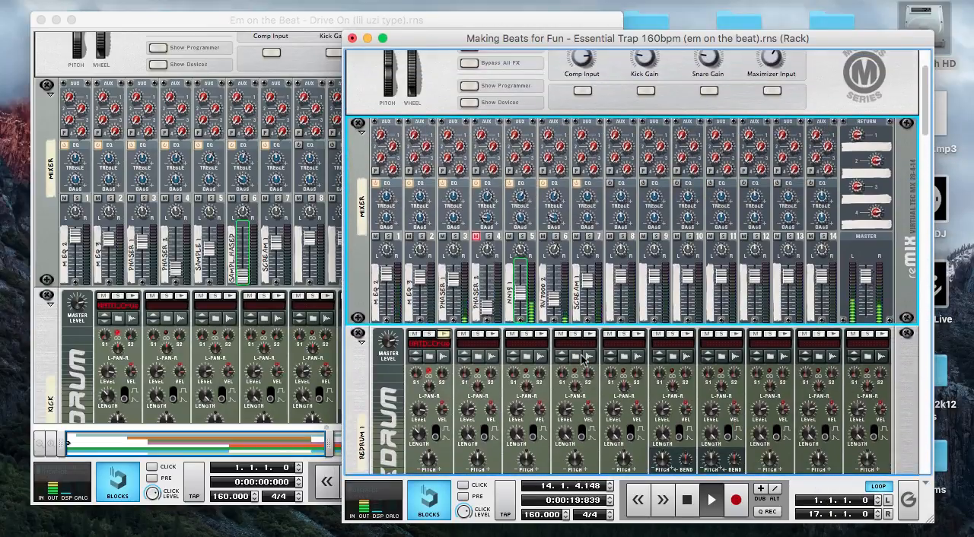
{"action": "left_click", "coordinate": [687, 499]}
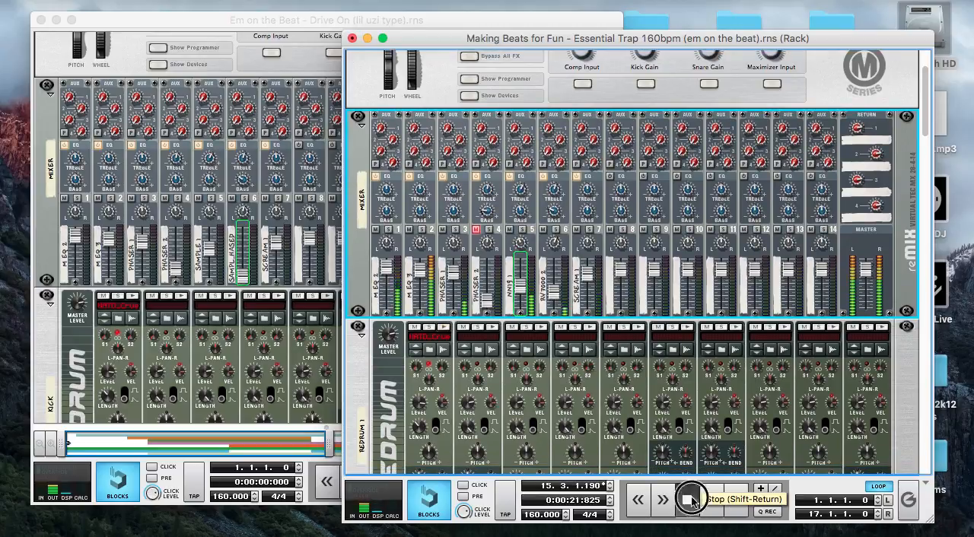
{"action": "left_click", "coordinate": [689, 500]}
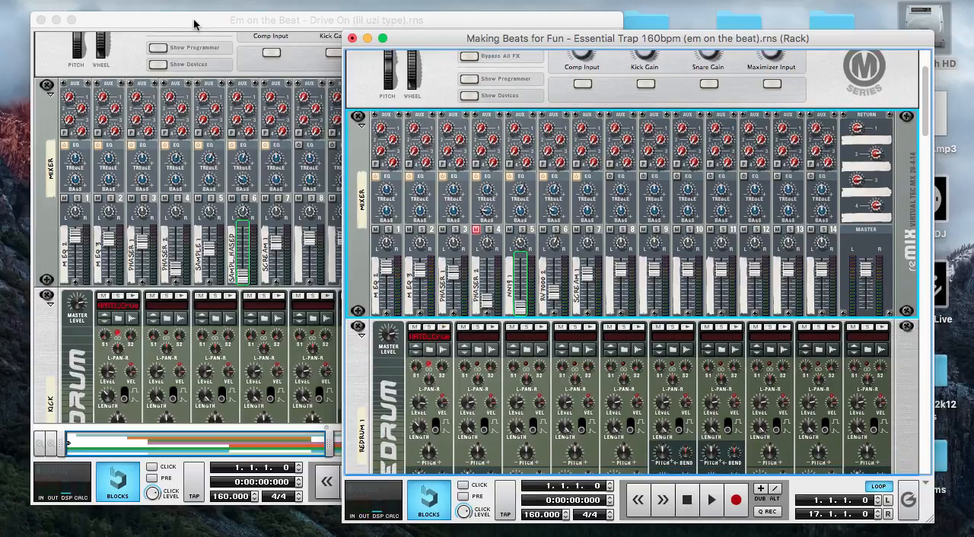
Play the Drive On (lil uzi type) song, view the XO TOUR Llif3 video page in the browser meanwhile, and stop at bar 1
{"action": "left_click", "coordinate": [194, 23]}
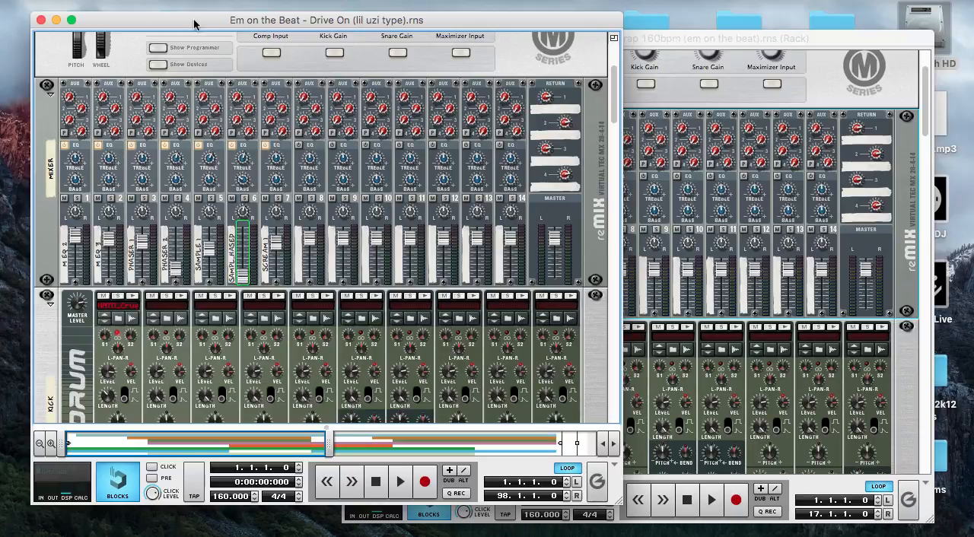
{"action": "left_click", "coordinate": [400, 484]}
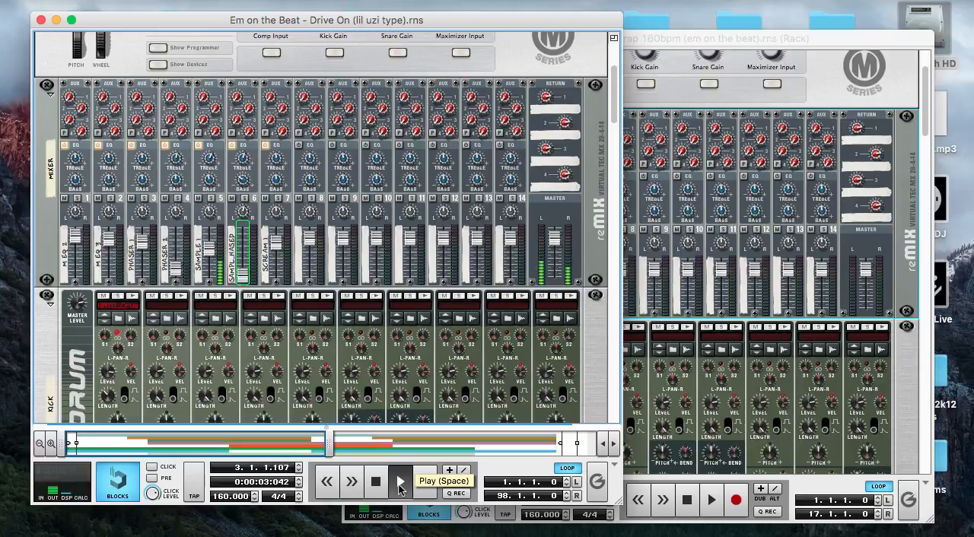
{"action": "left_click", "coordinate": [816, 529]}
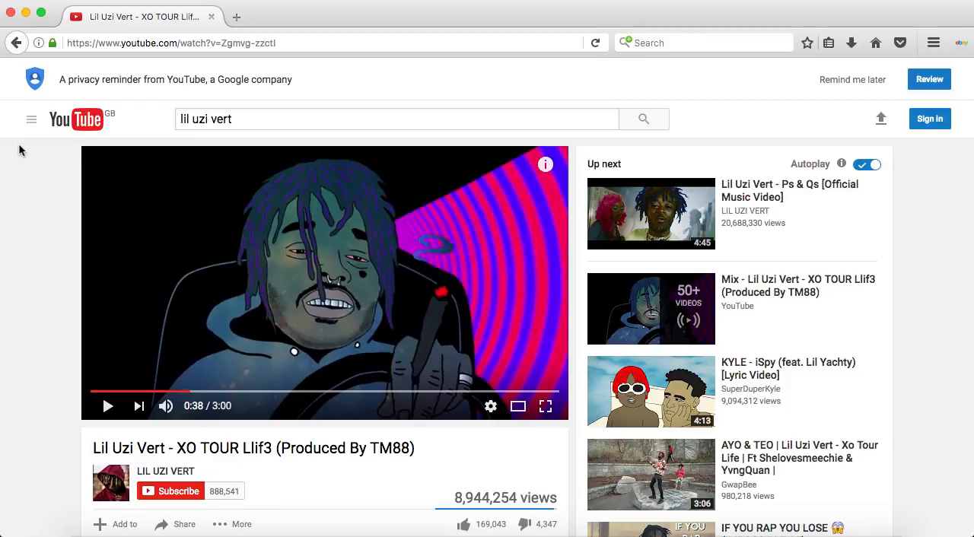
{"action": "left_click", "coordinate": [25, 13]}
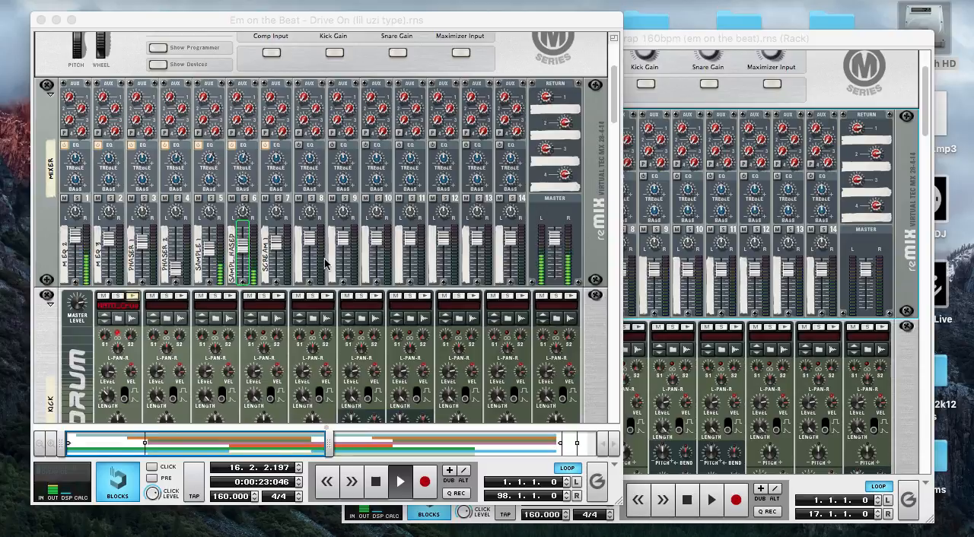
{"action": "left_click", "coordinate": [376, 484]}
{"action": "left_click", "coordinate": [376, 484]}
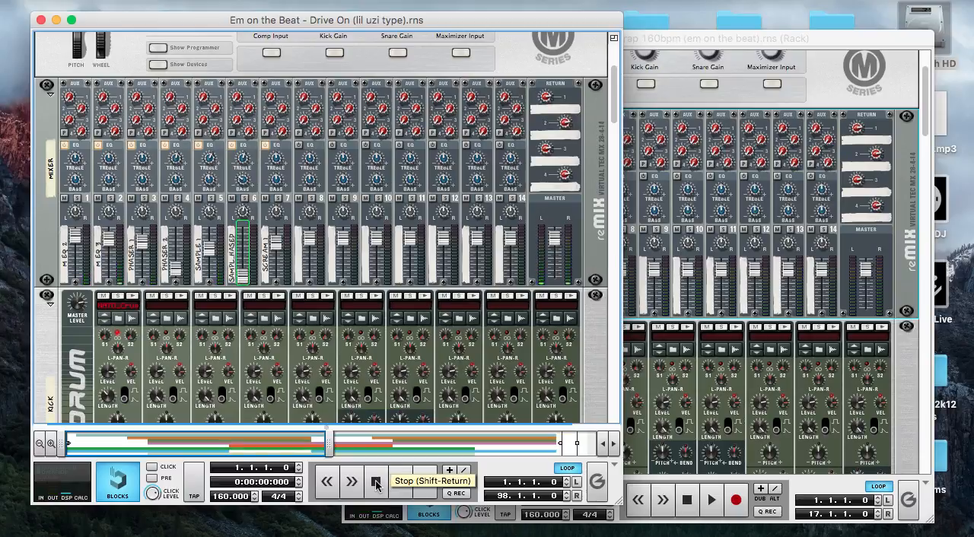
Switch to the Essential Trap 160bpm rack and audition the channel 1 drum samples in Redrum 1 and Redrum 3
{"action": "left_click", "coordinate": [720, 44]}
{"action": "scroll", "coordinate": [703, 200], "scroll_direction": "down", "scroll_amount": 10}
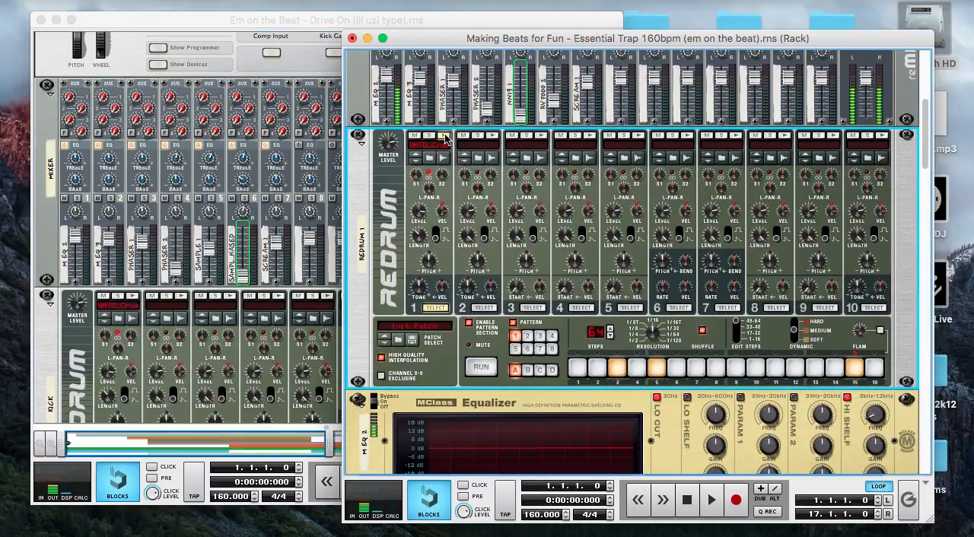
{"action": "scroll", "coordinate": [505, 204], "scroll_direction": "down", "scroll_amount": 5}
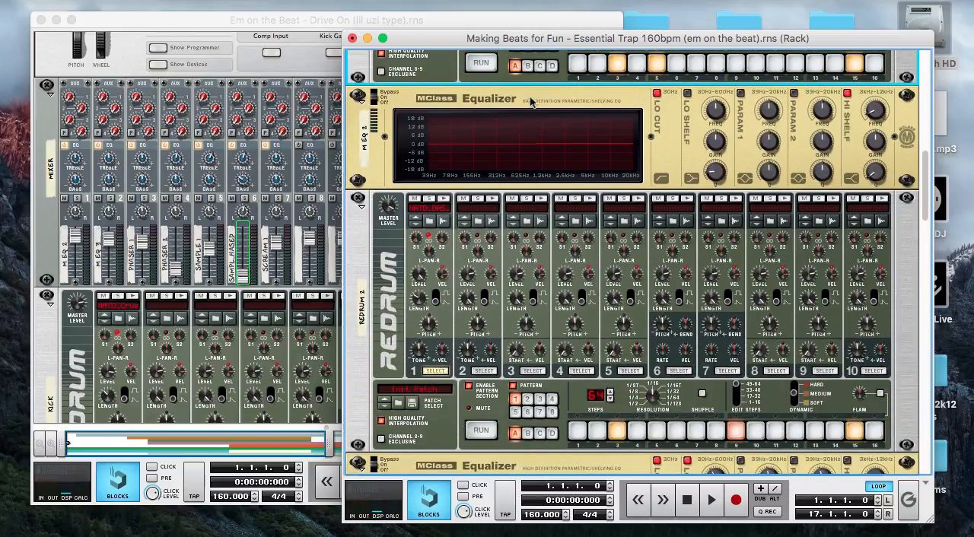
{"action": "scroll", "coordinate": [447, 204], "scroll_direction": "down", "scroll_amount": 5}
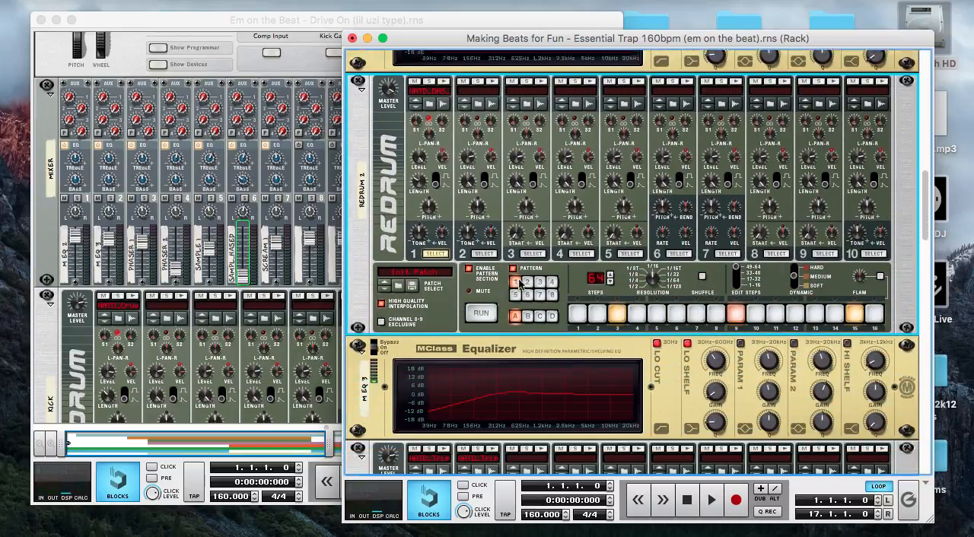
{"action": "scroll", "coordinate": [552, 338], "scroll_direction": "down", "scroll_amount": 2}
{"action": "scroll", "coordinate": [548, 342], "scroll_direction": "down", "scroll_amount": 1}
{"action": "left_click", "coordinate": [443, 300]}
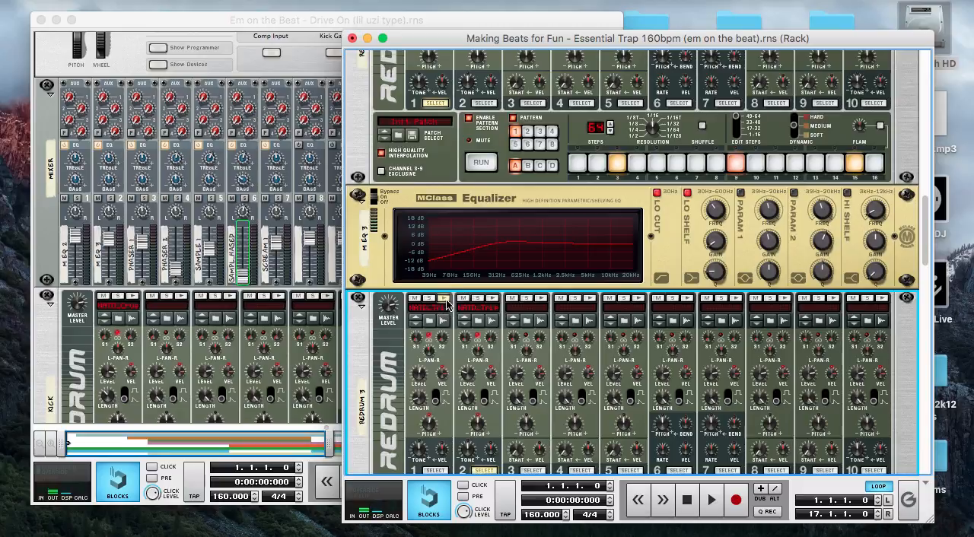
Examine the Redrum 3 pattern, the Thor synth, the delay and phaser effects, and the NN-19 samplers with their RV7000 reverb
{"action": "scroll", "coordinate": [545, 316], "scroll_direction": "down", "scroll_amount": 10}
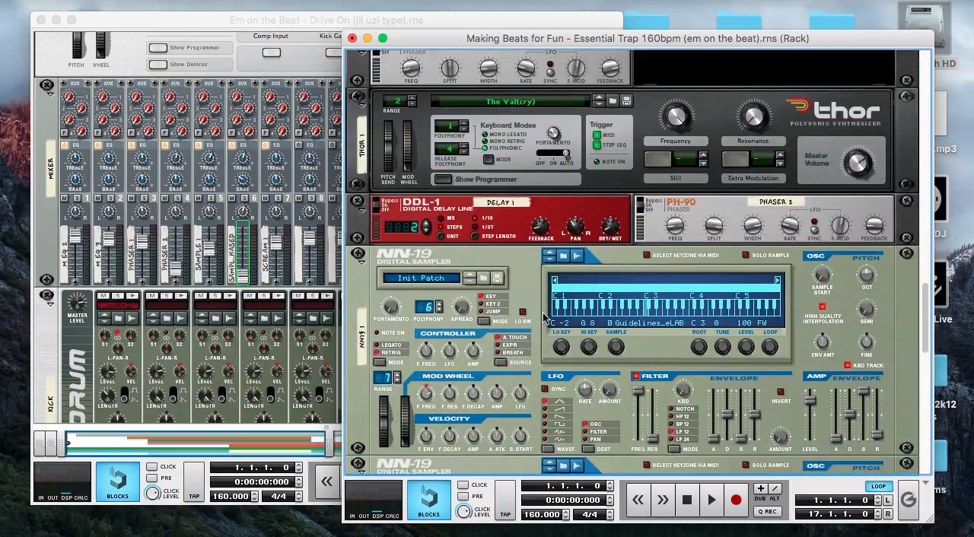
{"action": "scroll", "coordinate": [547, 154], "scroll_direction": "up", "scroll_amount": 5}
{"action": "scroll", "coordinate": [546, 154], "scroll_direction": "down", "scroll_amount": 2}
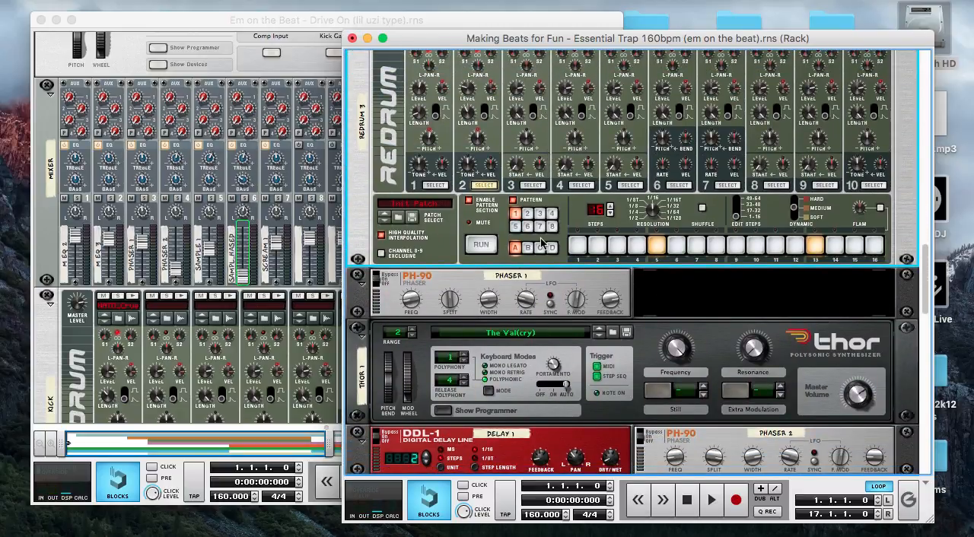
{"action": "scroll", "coordinate": [523, 284], "scroll_direction": "down", "scroll_amount": 4}
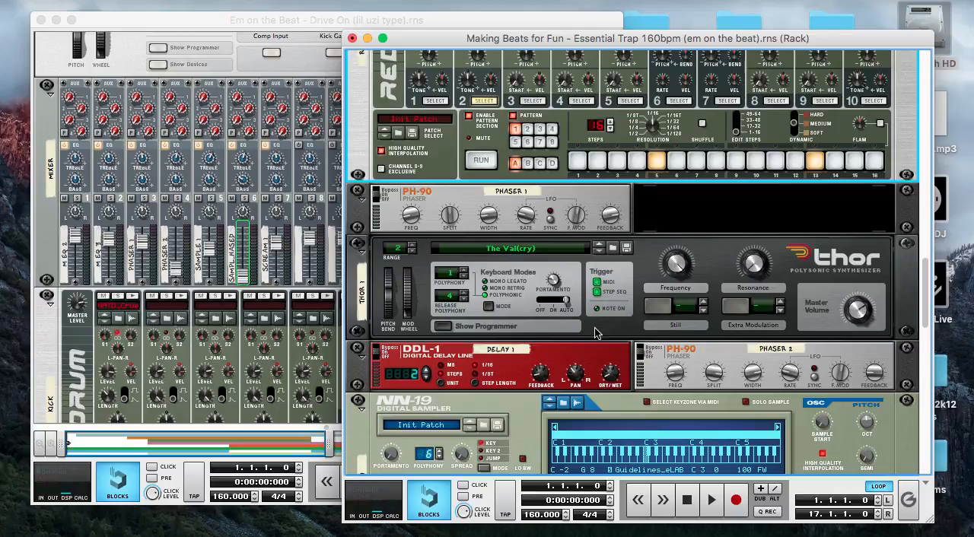
{"action": "scroll", "coordinate": [595, 334], "scroll_direction": "down", "scroll_amount": 20}
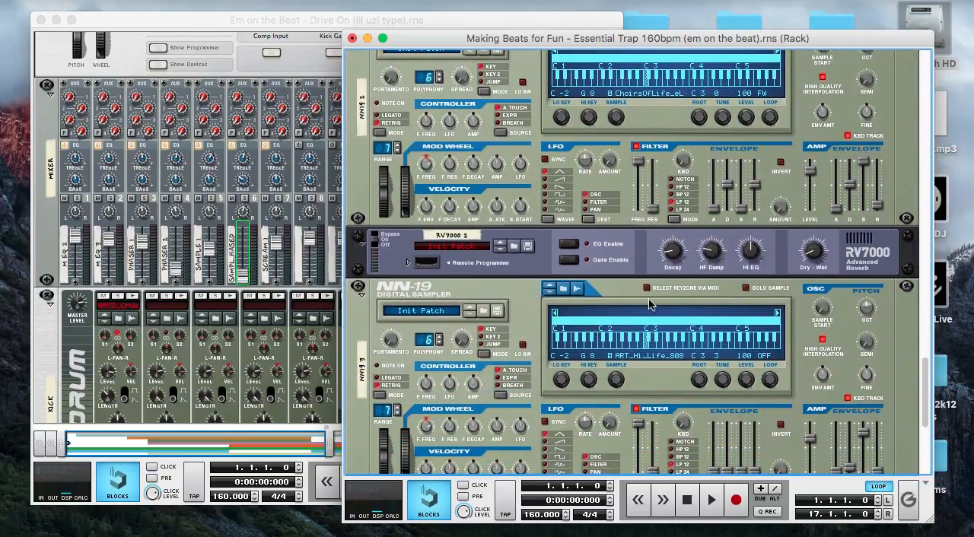
{"action": "scroll", "coordinate": [550, 372], "scroll_direction": "down", "scroll_amount": 5}
{"action": "scroll", "coordinate": [549, 371], "scroll_direction": "up", "scroll_amount": 20}
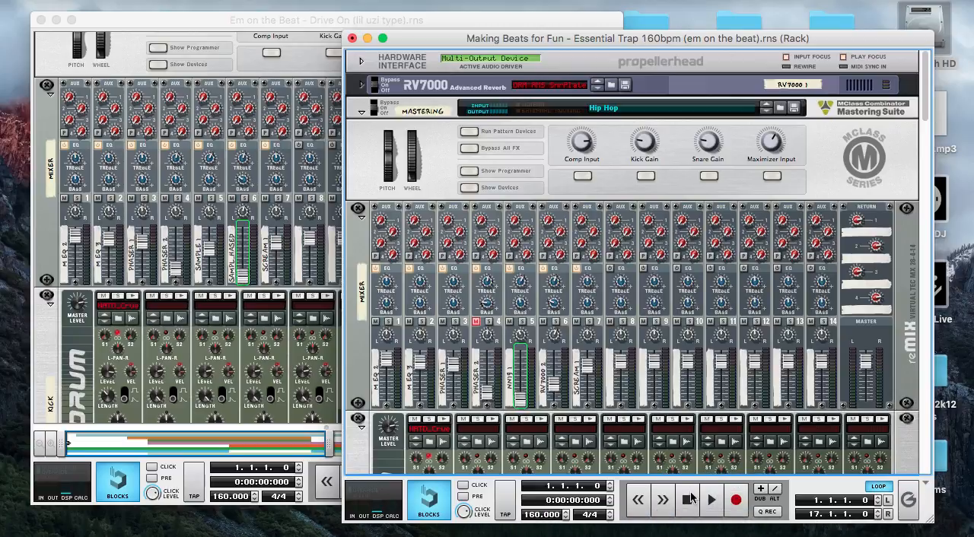
Play the beat from bar 1, mute mixer channels 6 (RV7000 2) and 5 (NN19 1) during playback, and stop back at bar 1
{"action": "left_click", "coordinate": [689, 502]}
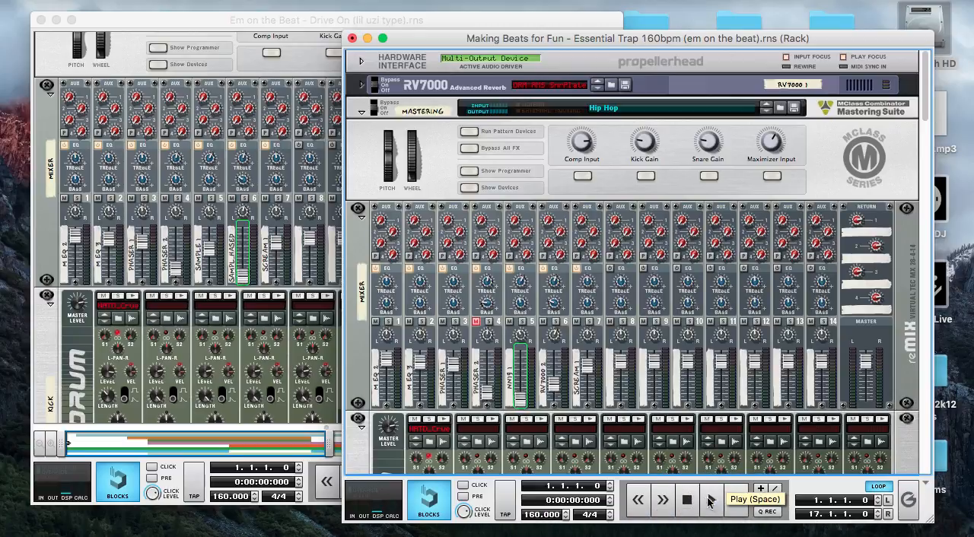
{"action": "left_click", "coordinate": [712, 502]}
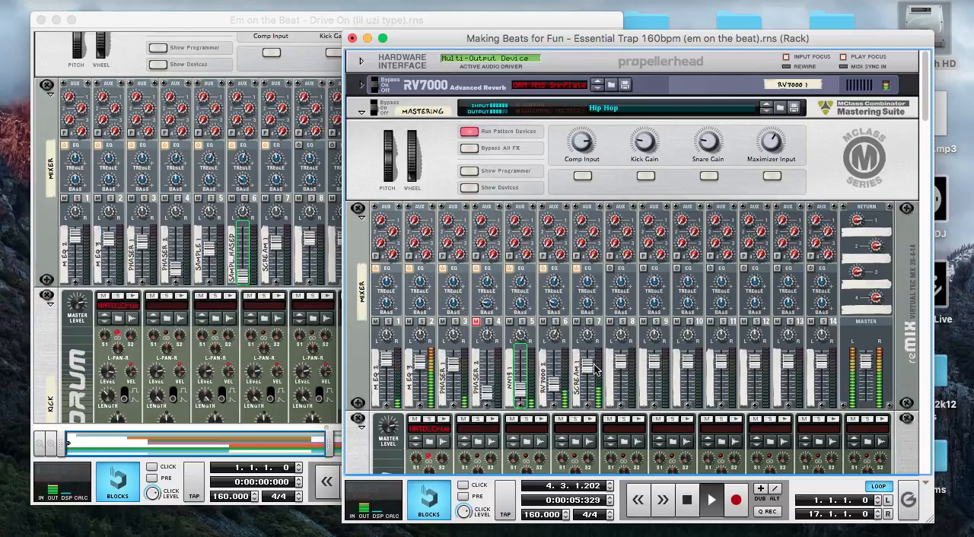
{"action": "left_click", "coordinate": [542, 321]}
{"action": "left_click", "coordinate": [510, 321]}
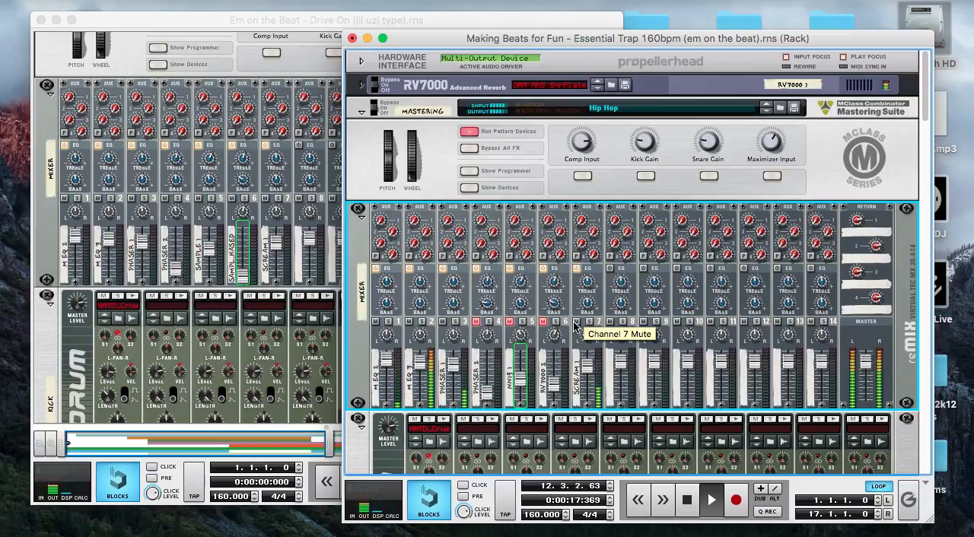
{"action": "scroll", "coordinate": [578, 335], "scroll_direction": "down", "scroll_amount": 3}
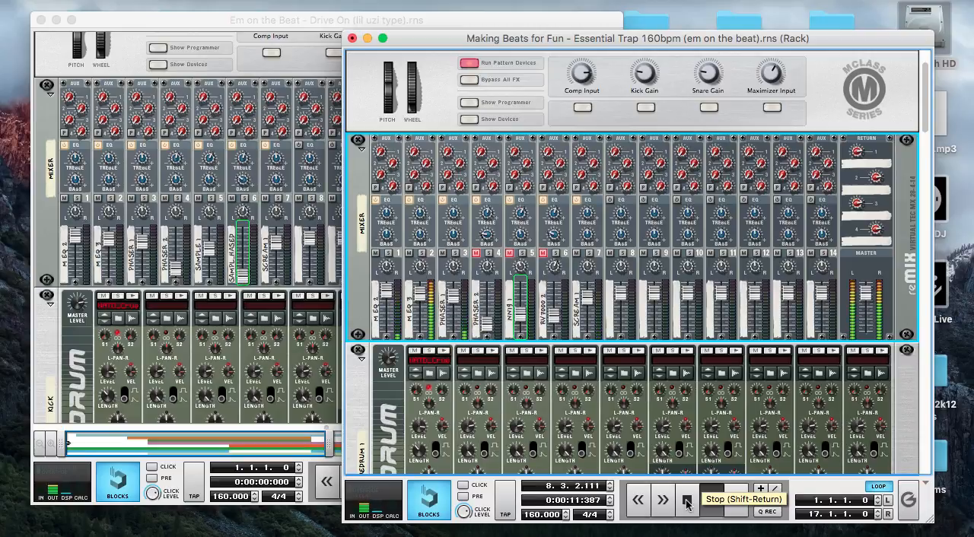
{"action": "double_click", "coordinate": [687, 504]}
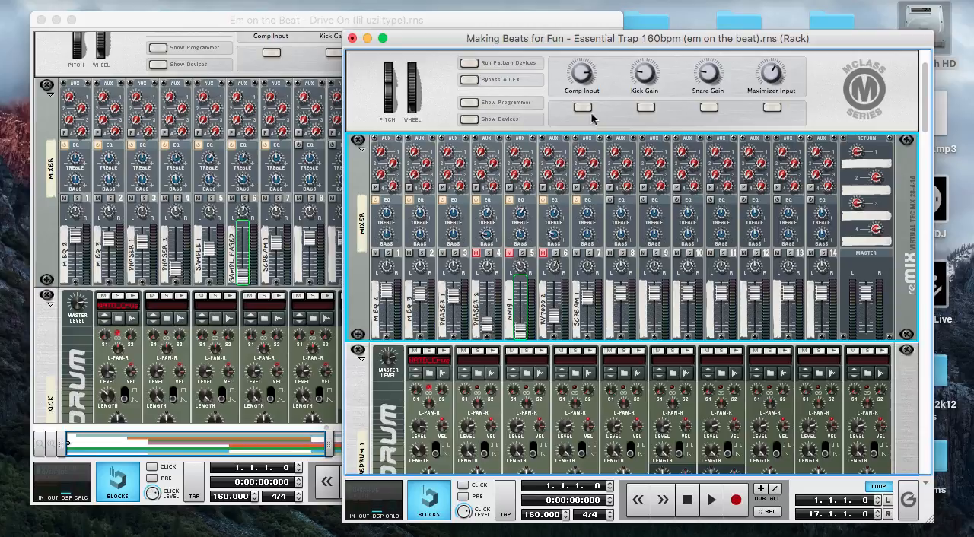